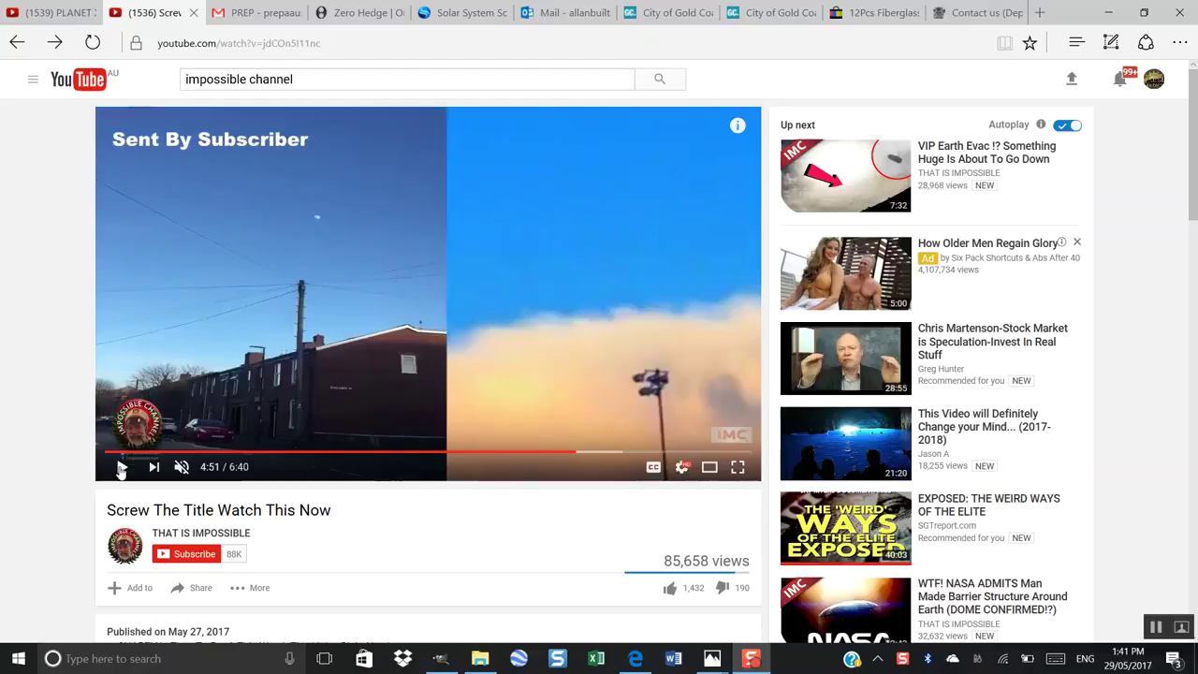
- Play the video "Screw The Title Watch This Now" in short bursts from 4:51 and pause it at 4:57
left_click(121, 468)
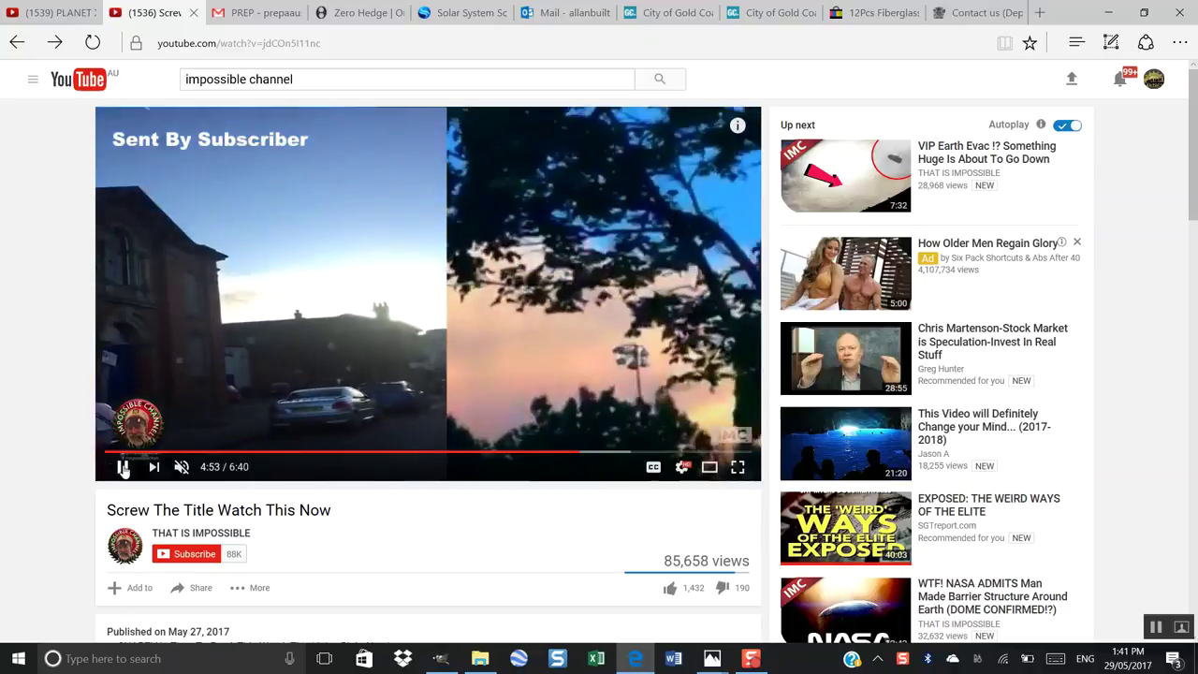
left_click(122, 468)
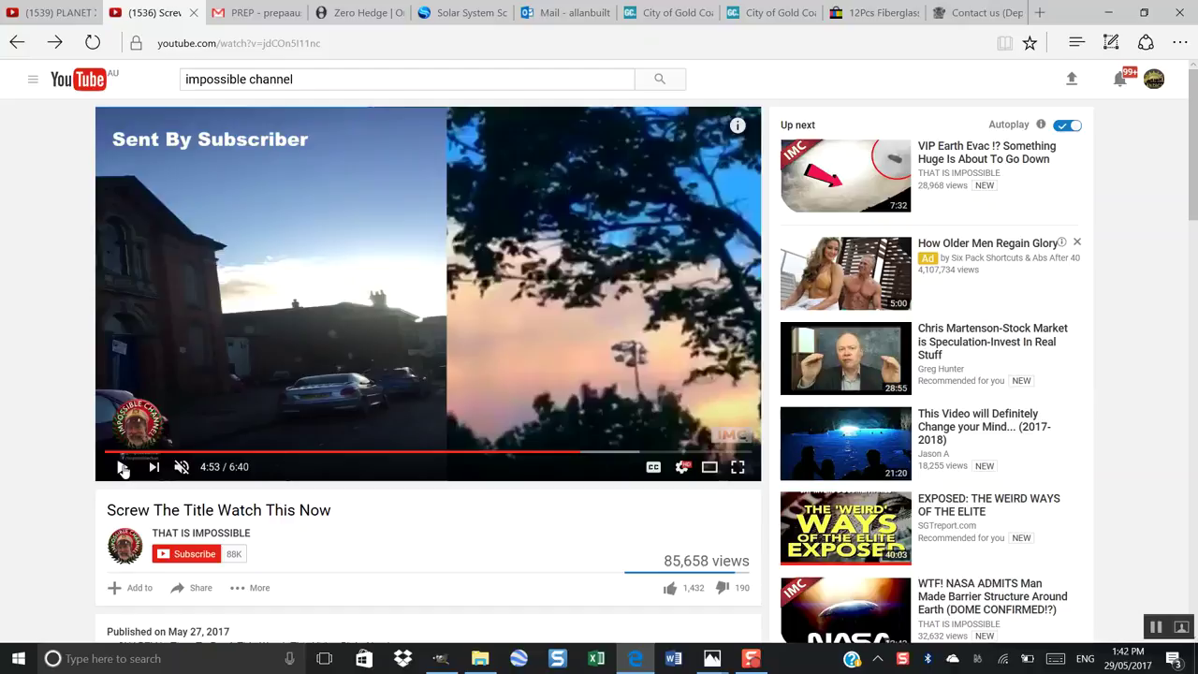
left_click(123, 468)
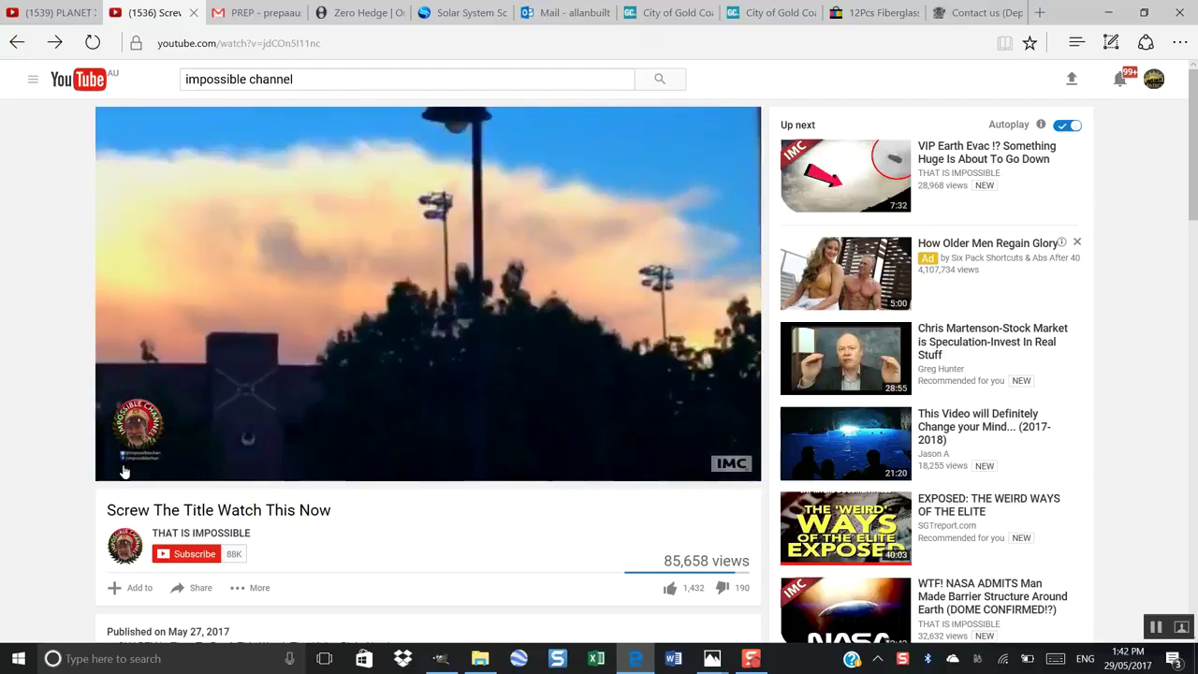
left_click(123, 468)
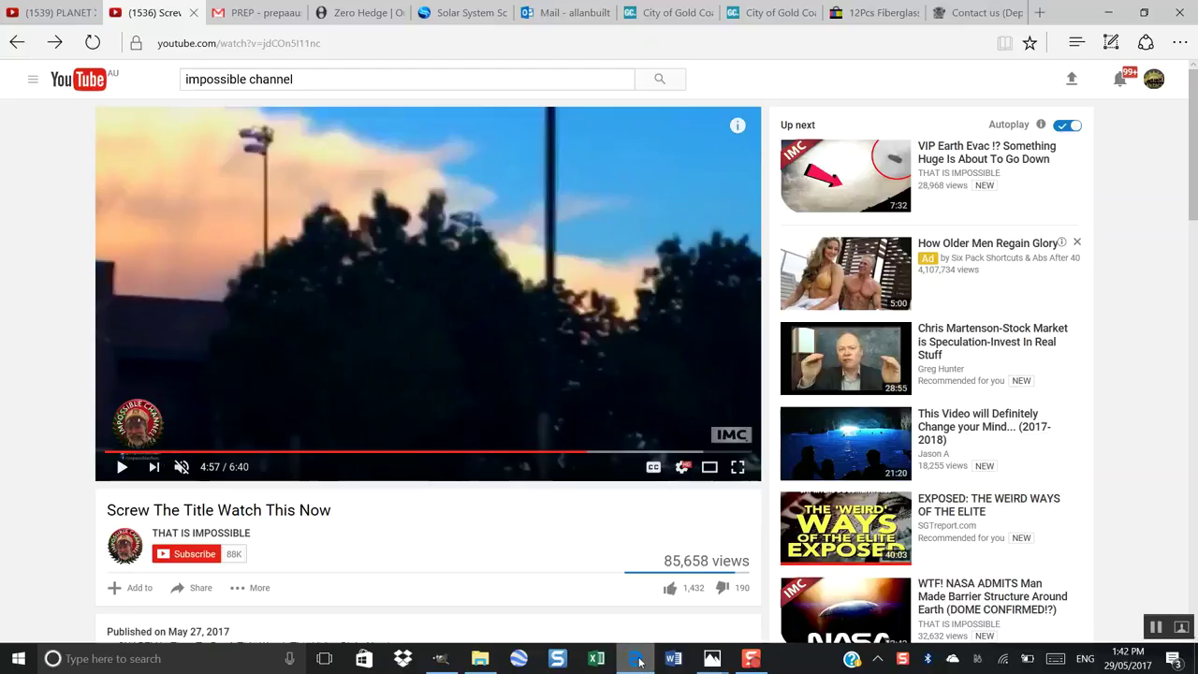
- Switch to Screenshot (1645) in GIMP and set its zoom to 100%
mouse_move(751, 662)
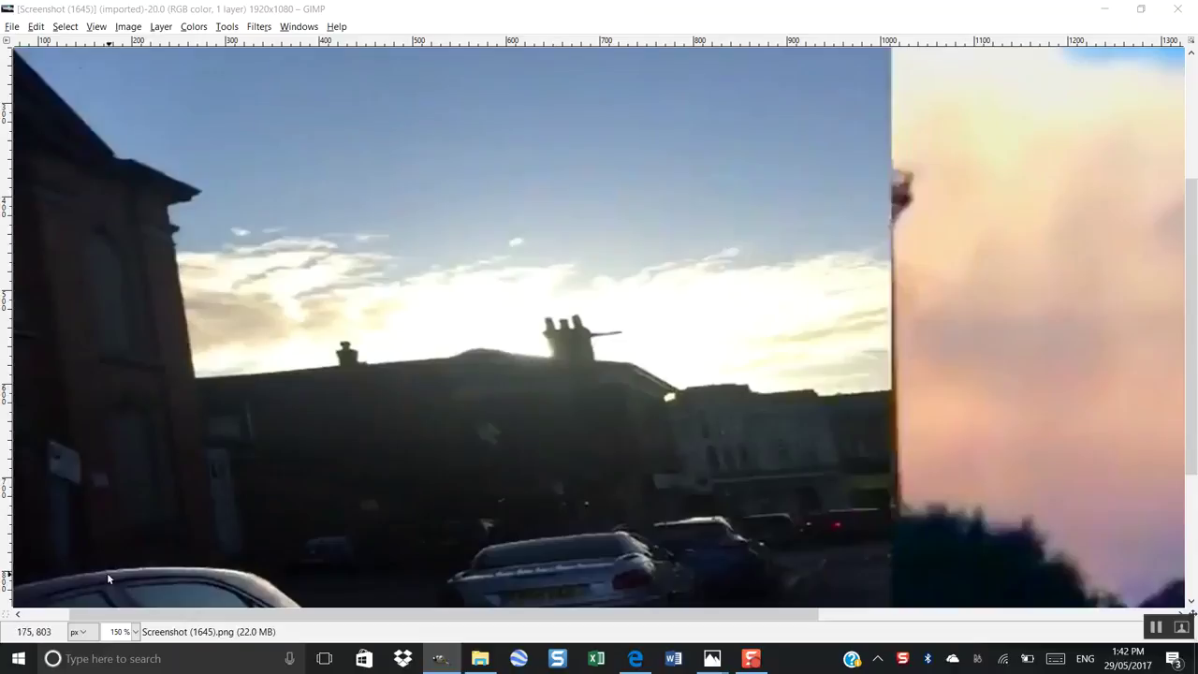
left_click(135, 633)
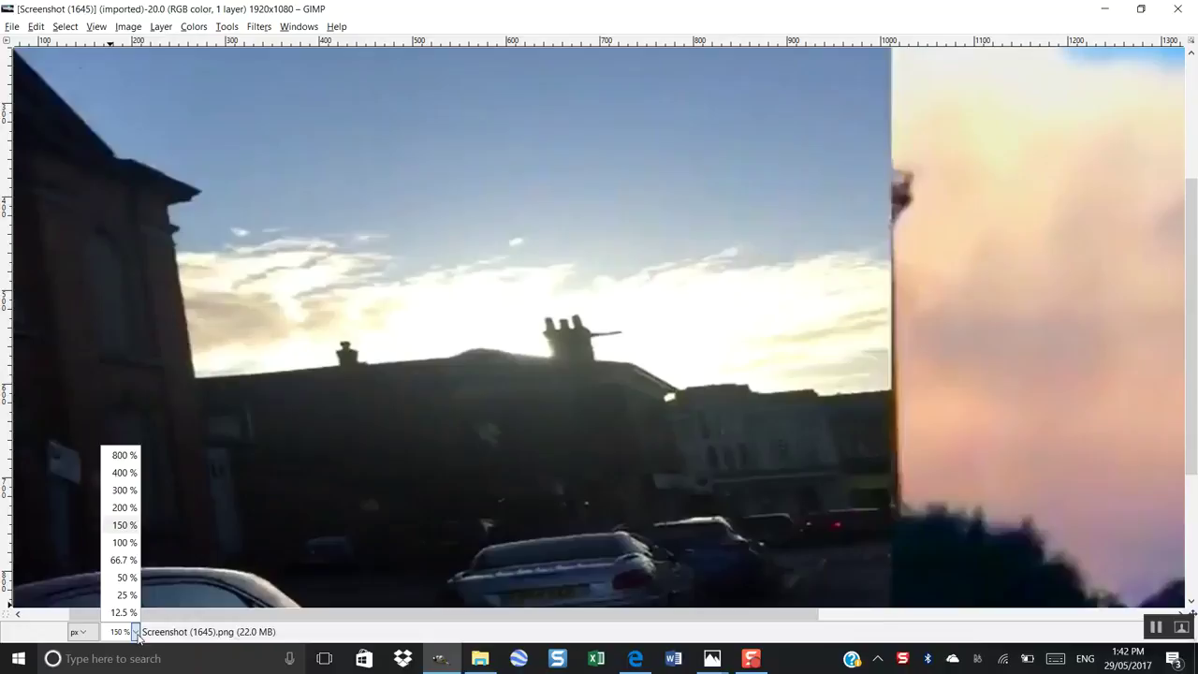
left_click(125, 543)
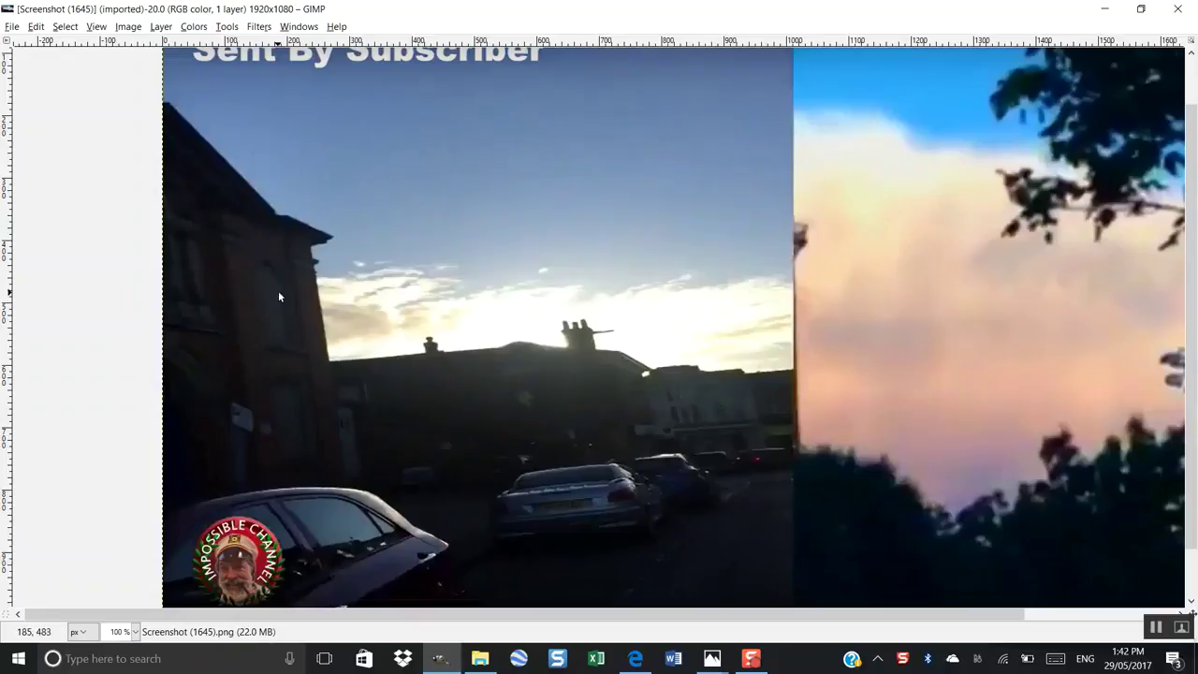
- Try inverting the screenshot's colours with Invert and undo the inversion
left_click(192, 28)
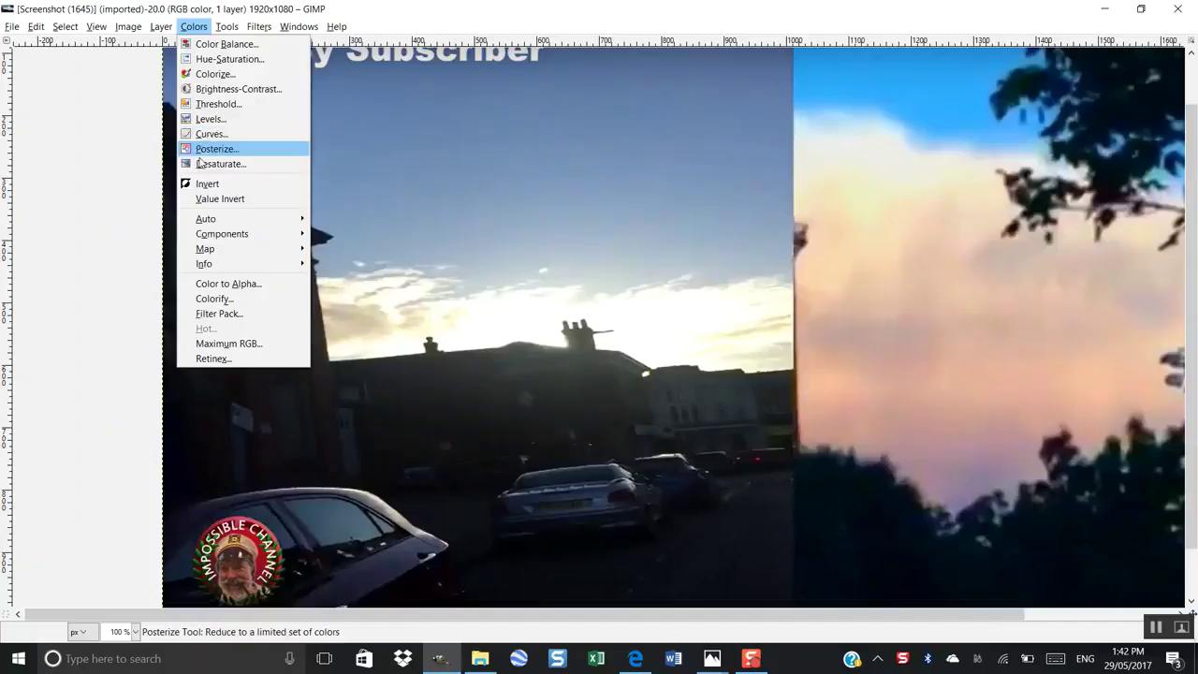
left_click(204, 184)
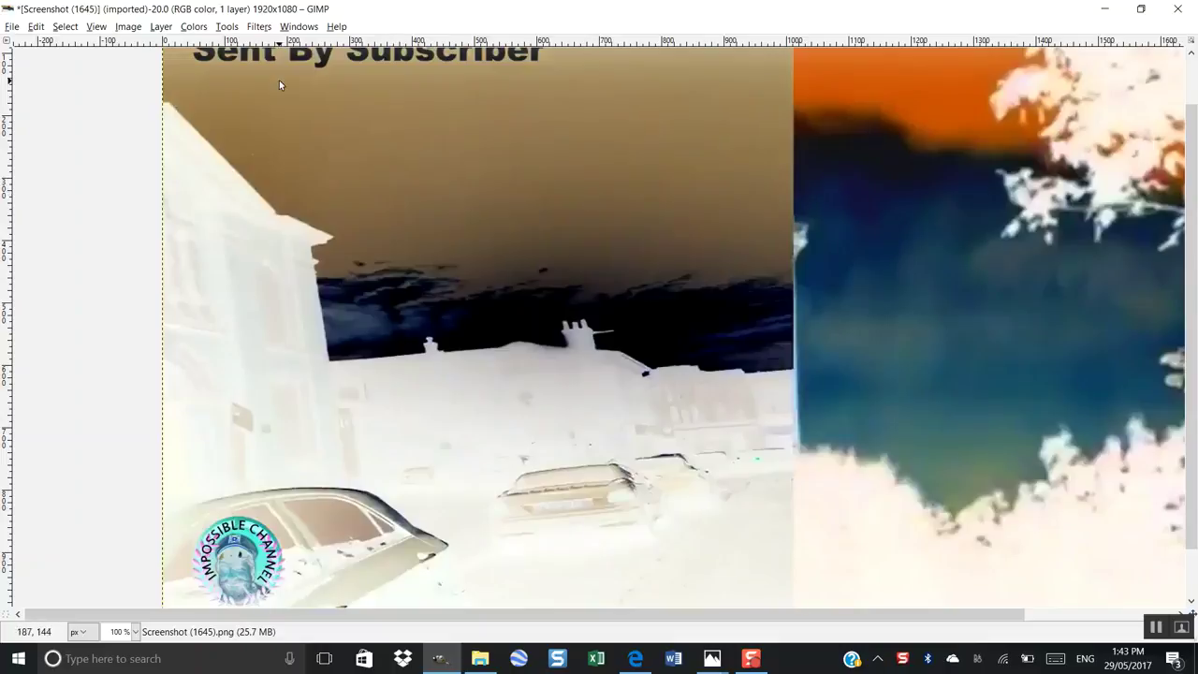
left_click(194, 29)
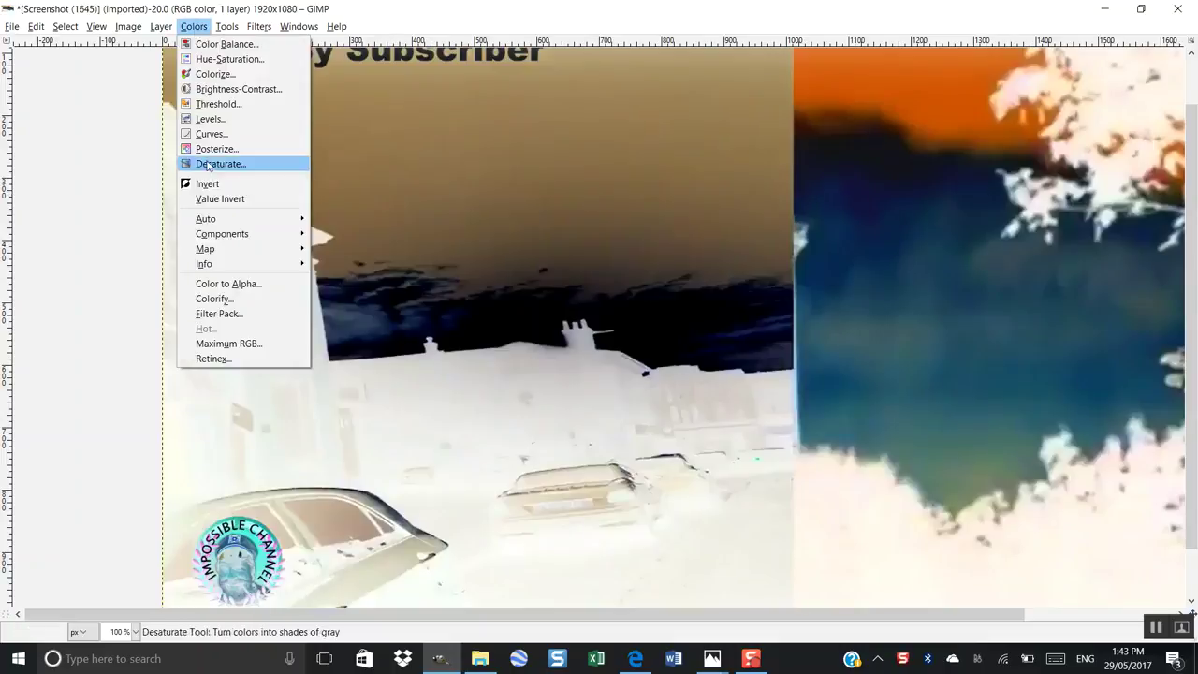
left_click(34, 26)
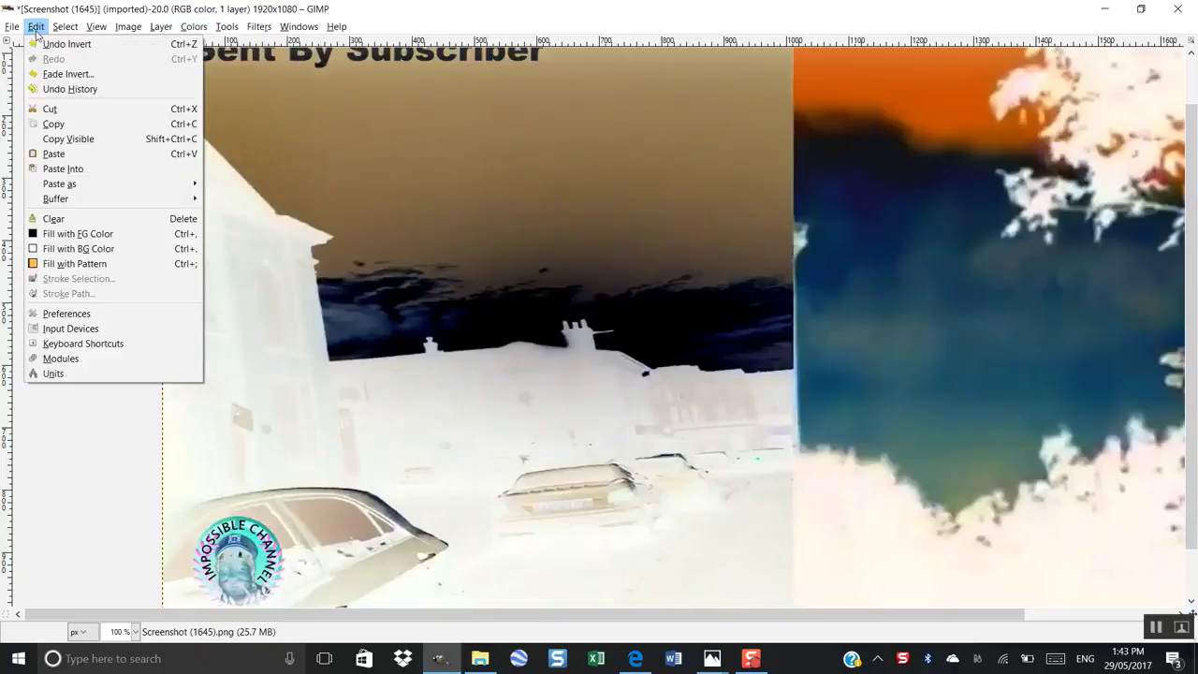
left_click(38, 44)
- Try Value Invert on the original screenshot and undo it
left_click(195, 26)
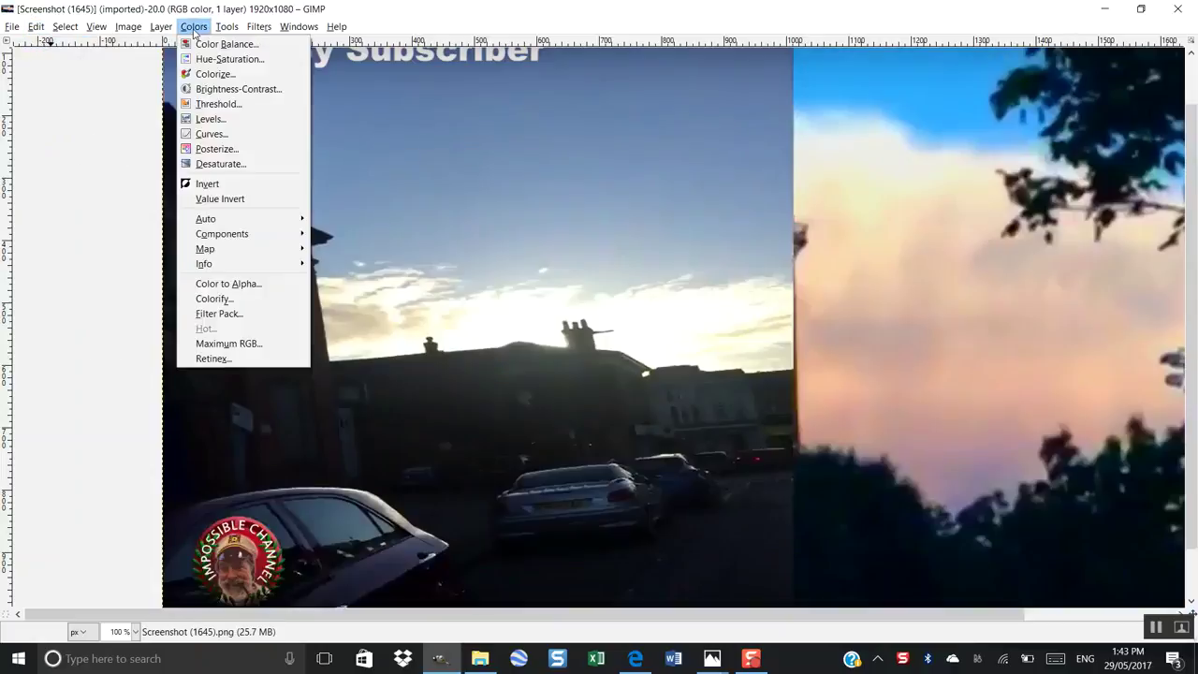
left_click(213, 199)
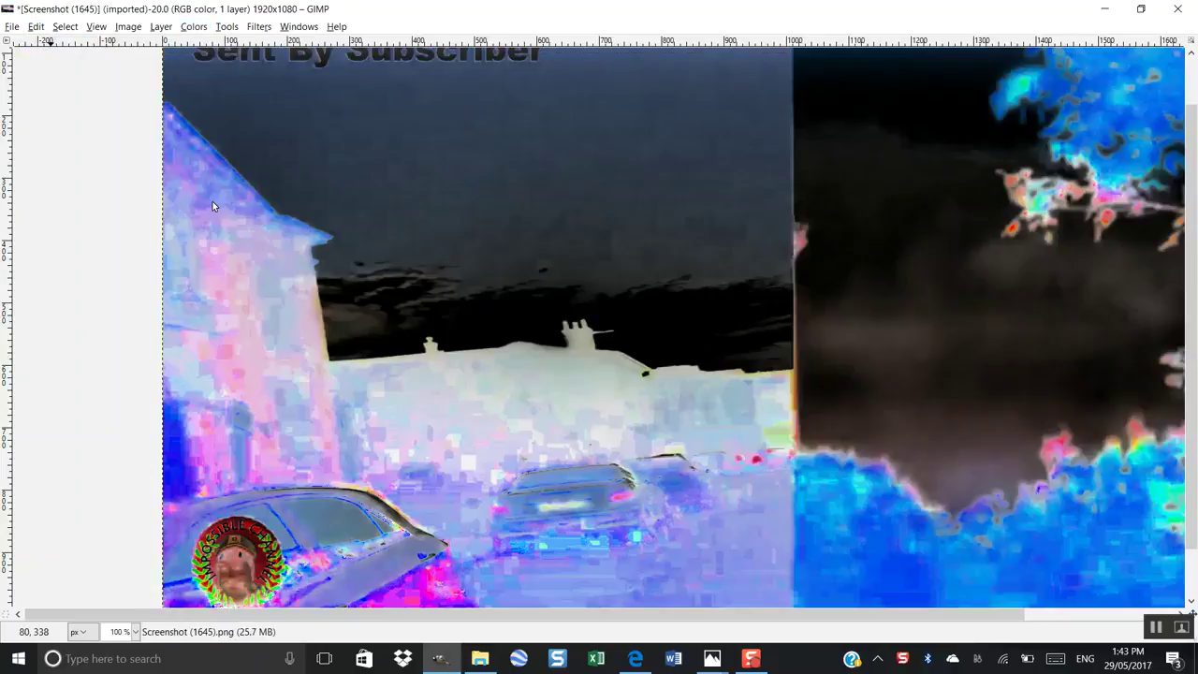
left_click(39, 28)
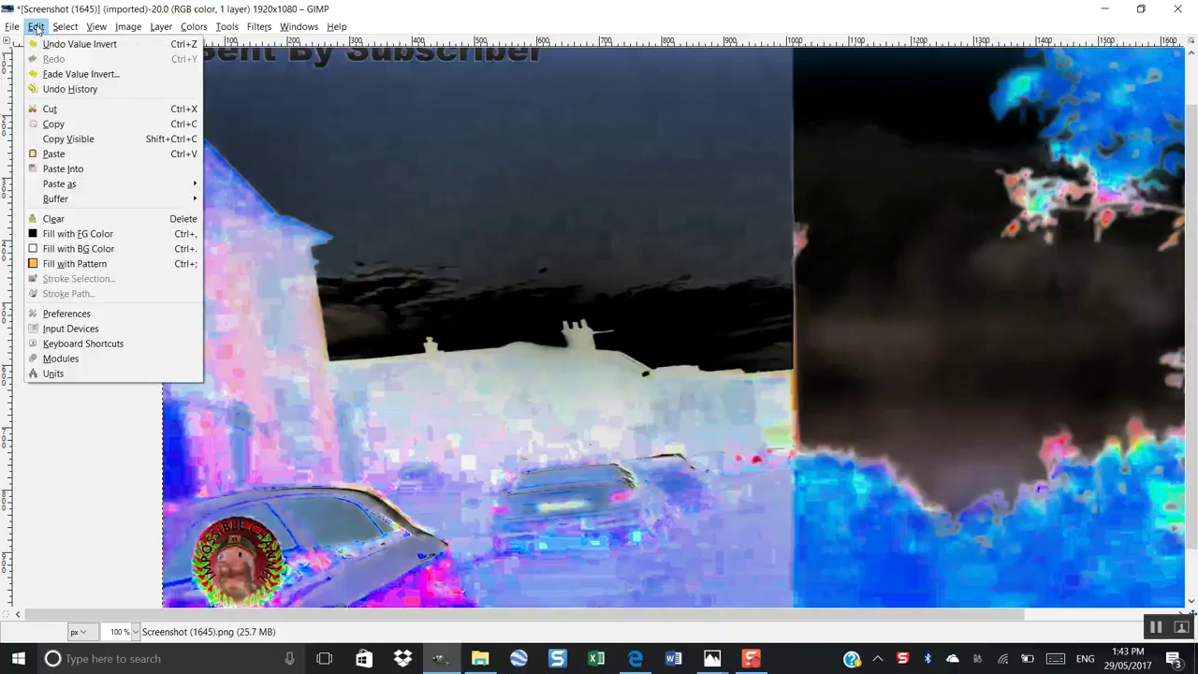
left_click(49, 45)
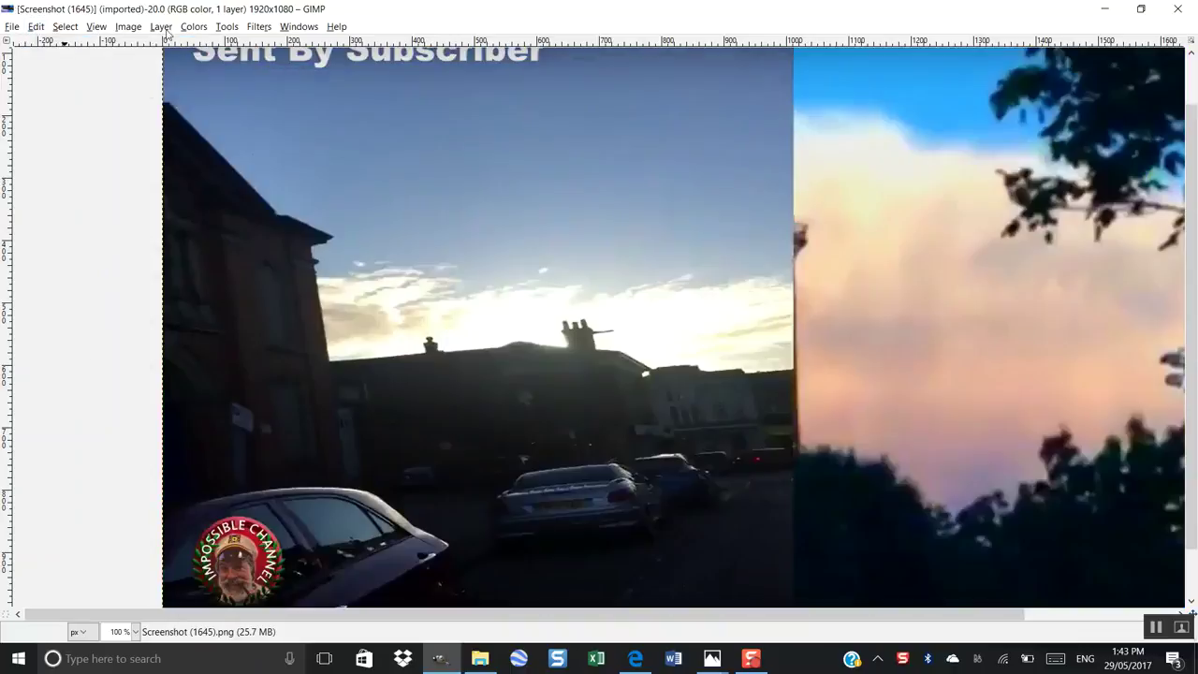
- Try combining Invert with Value Invert on the screenshot, and undo both operations
left_click(196, 28)
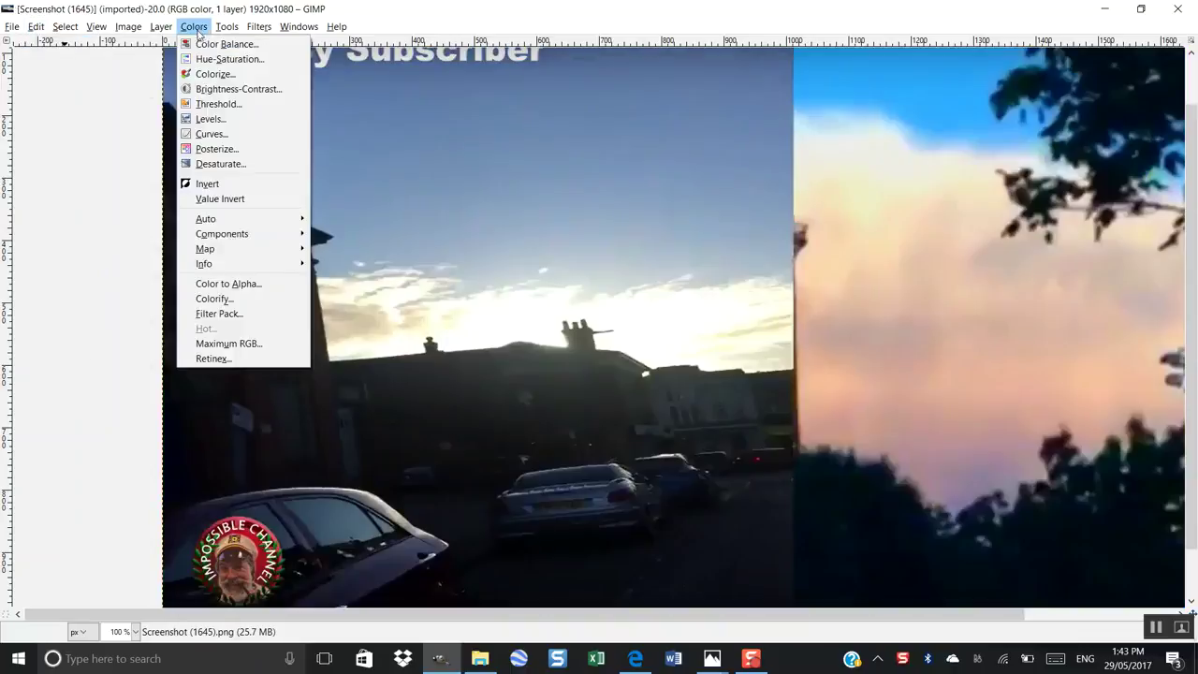
left_click(207, 184)
left_click(197, 28)
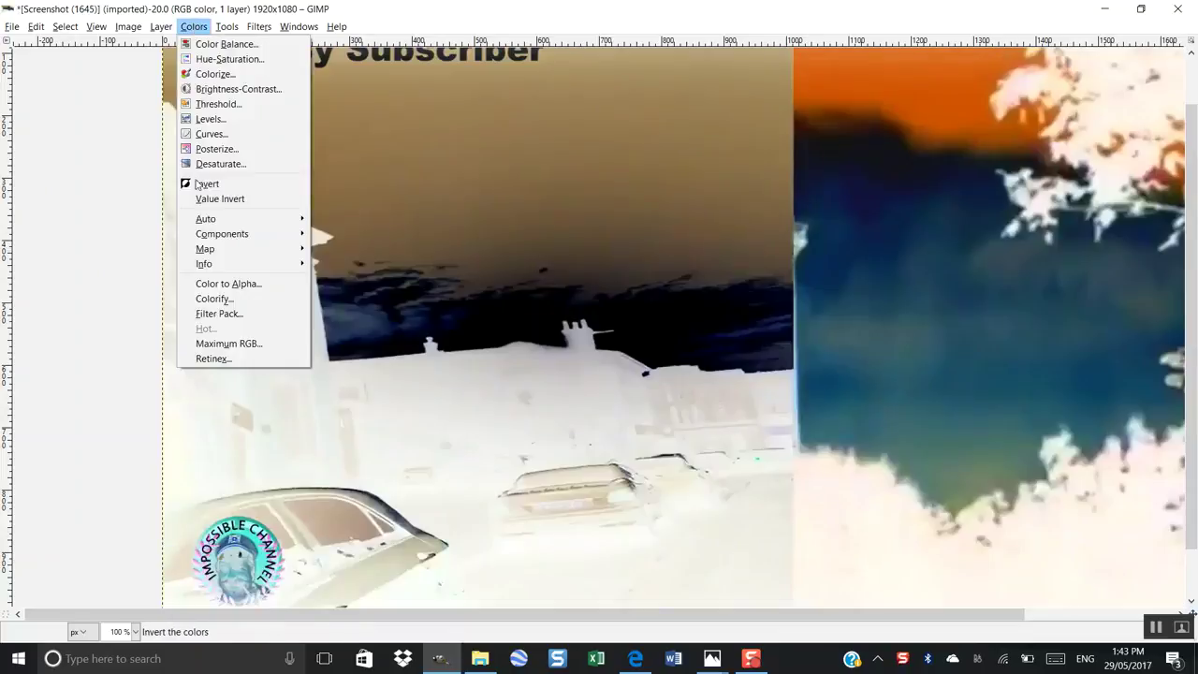
left_click(208, 199)
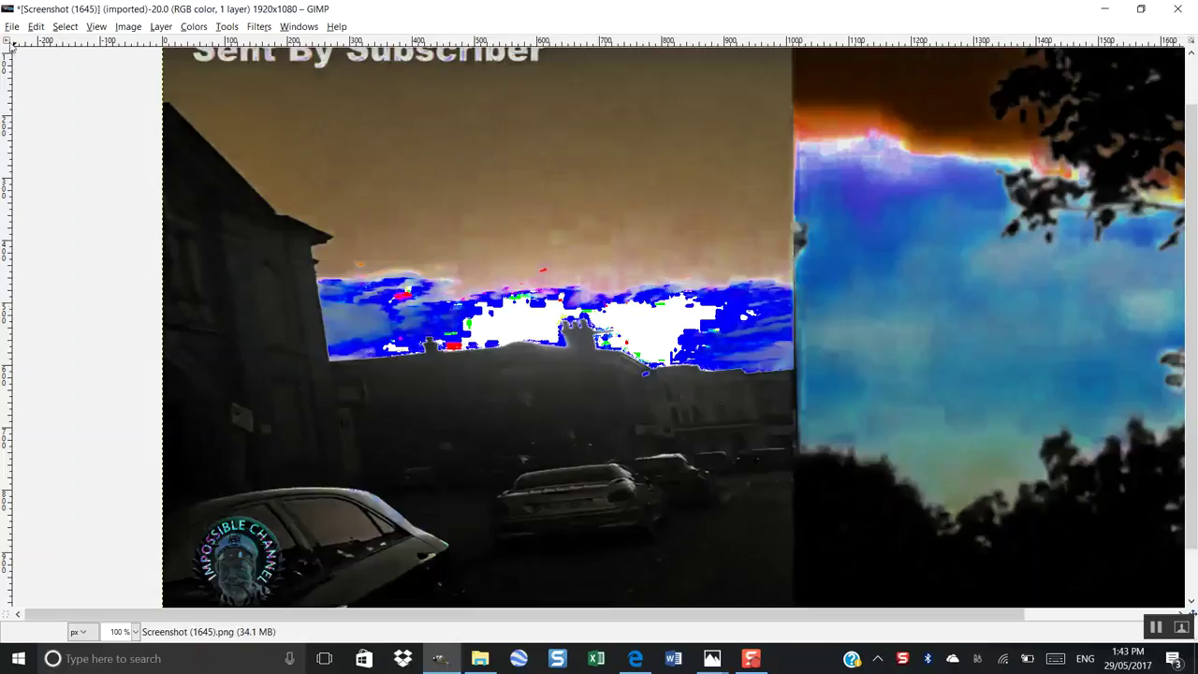
left_click(35, 27)
left_click(41, 45)
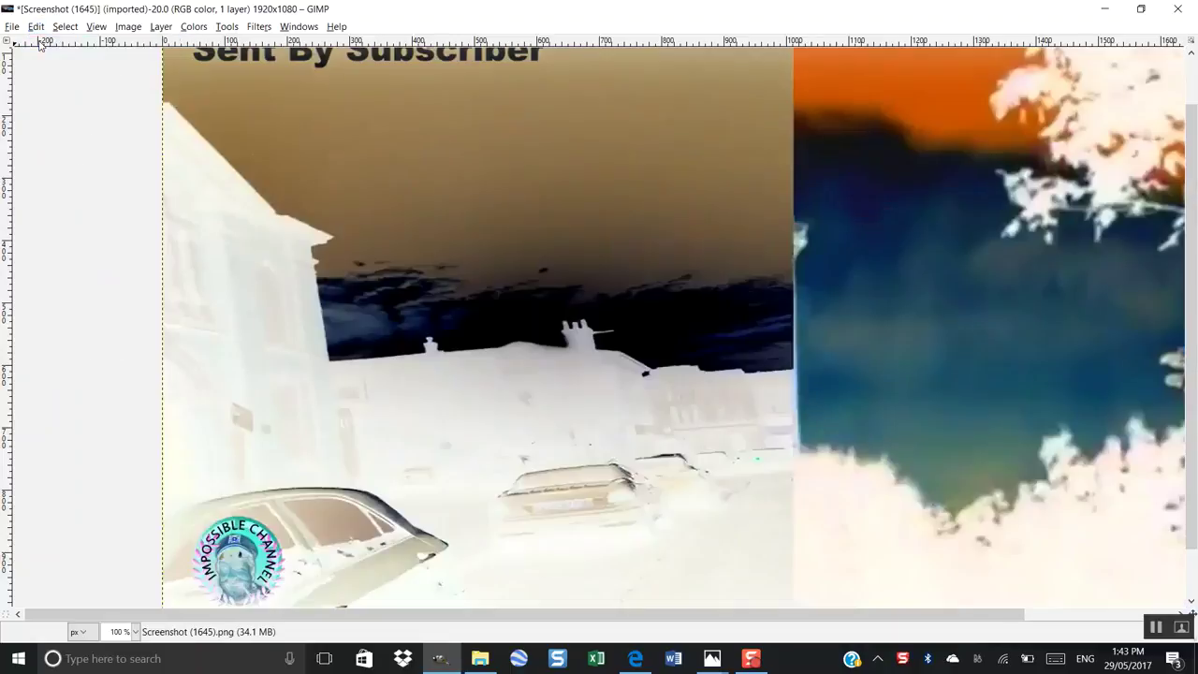
left_click(36, 26)
left_click(40, 45)
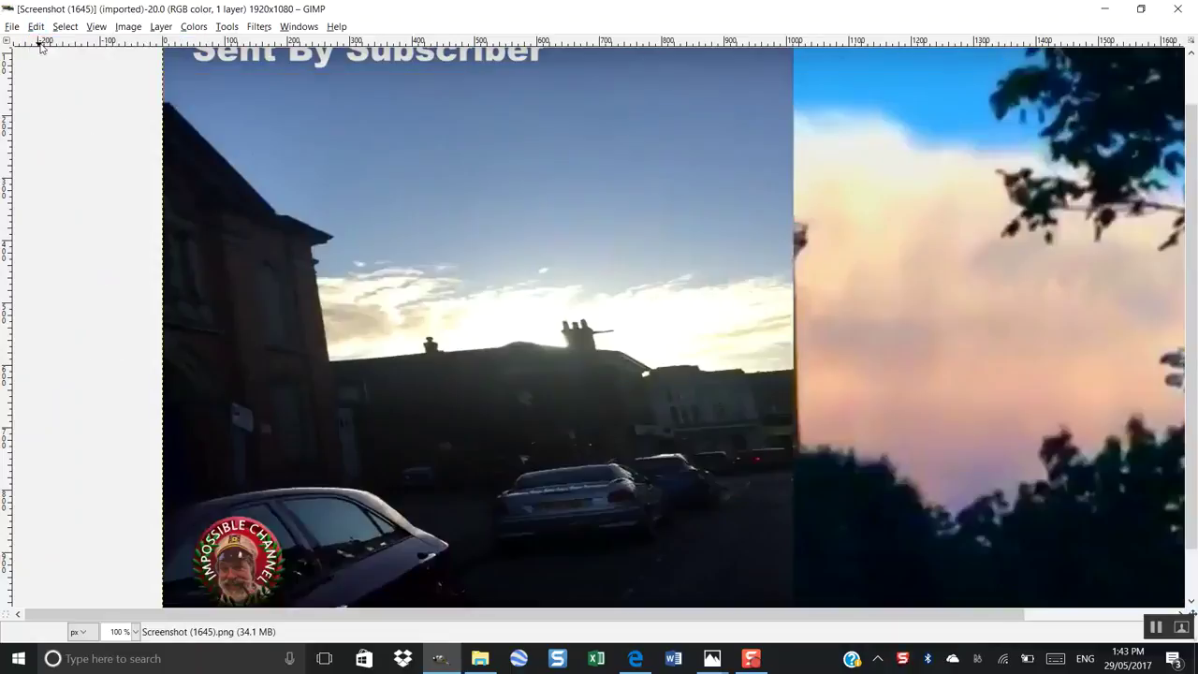
- Darken the screenshot's midtones with Levels by setting the Value channel's input gamma to 0.14
left_click(194, 26)
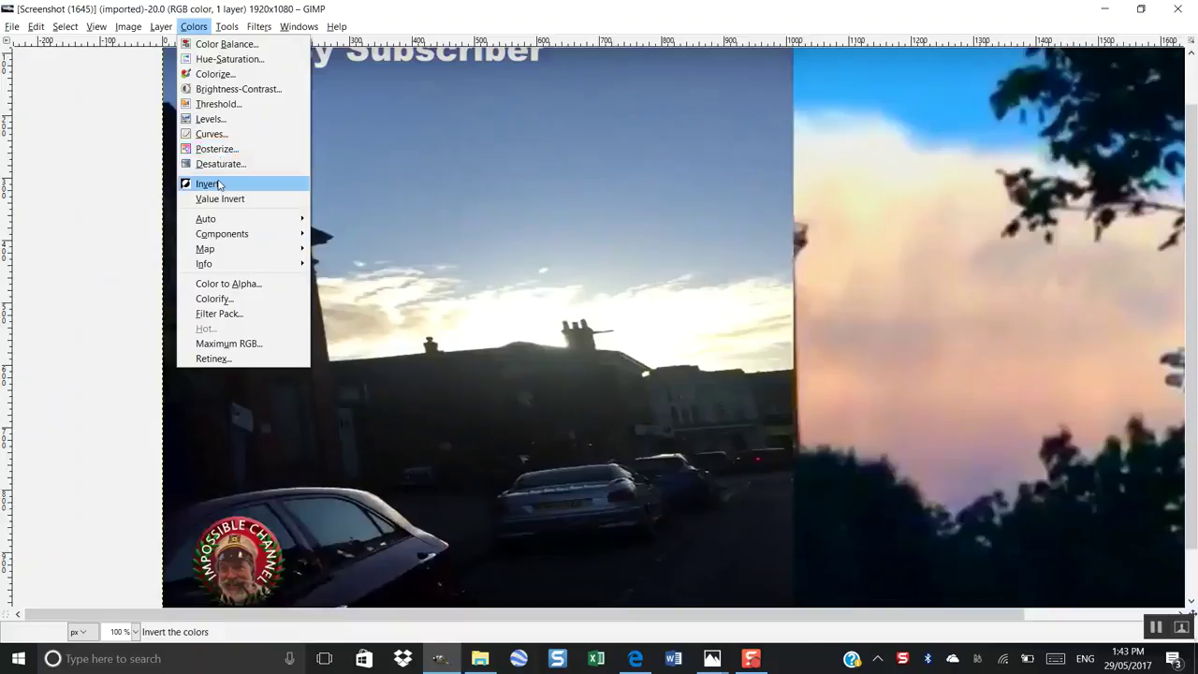
left_click(209, 119)
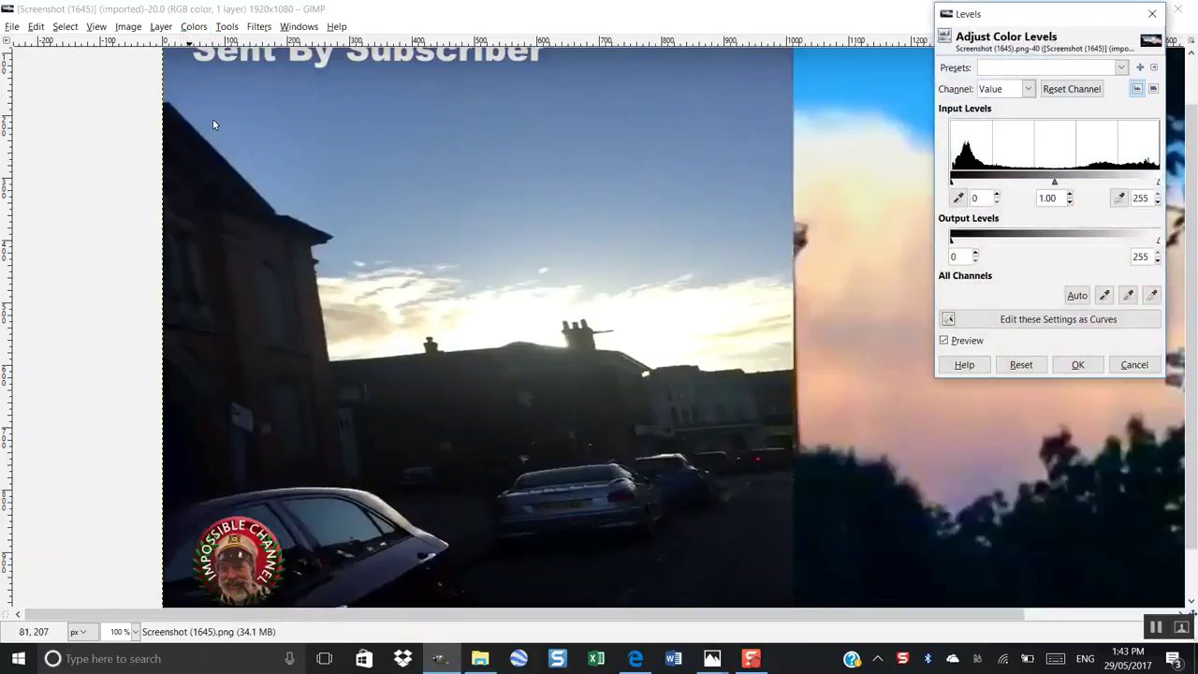
left_click_drag(1099, 16, 958, 90)
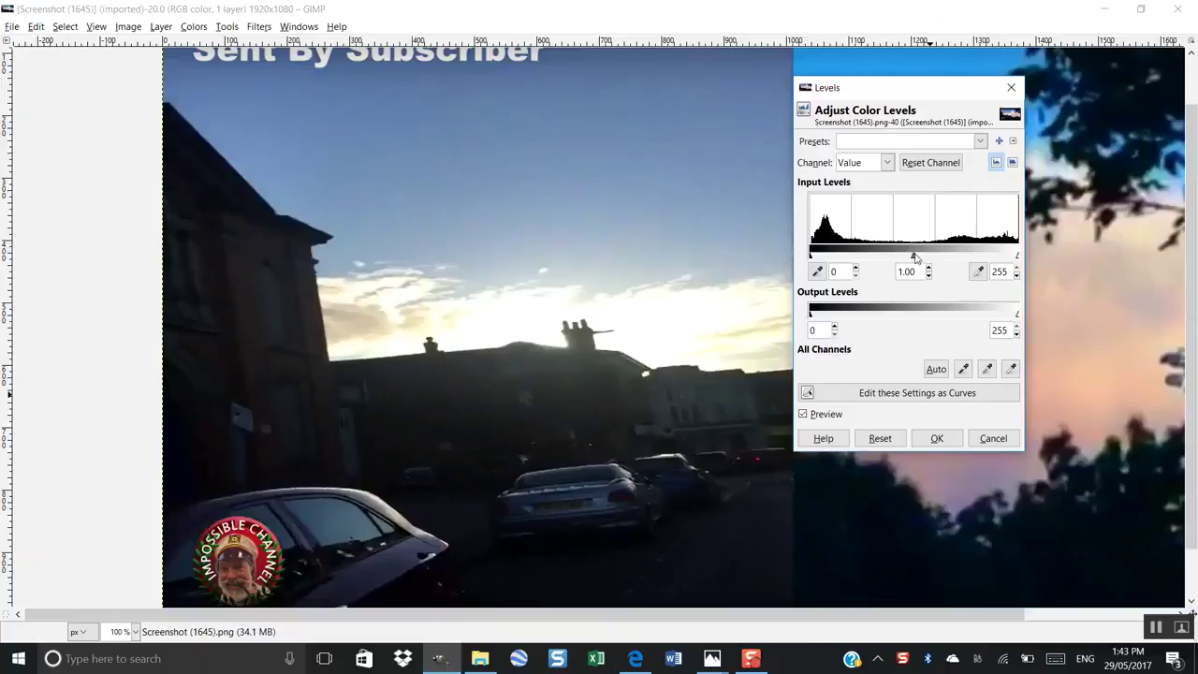
left_click_drag(914, 257, 989, 269)
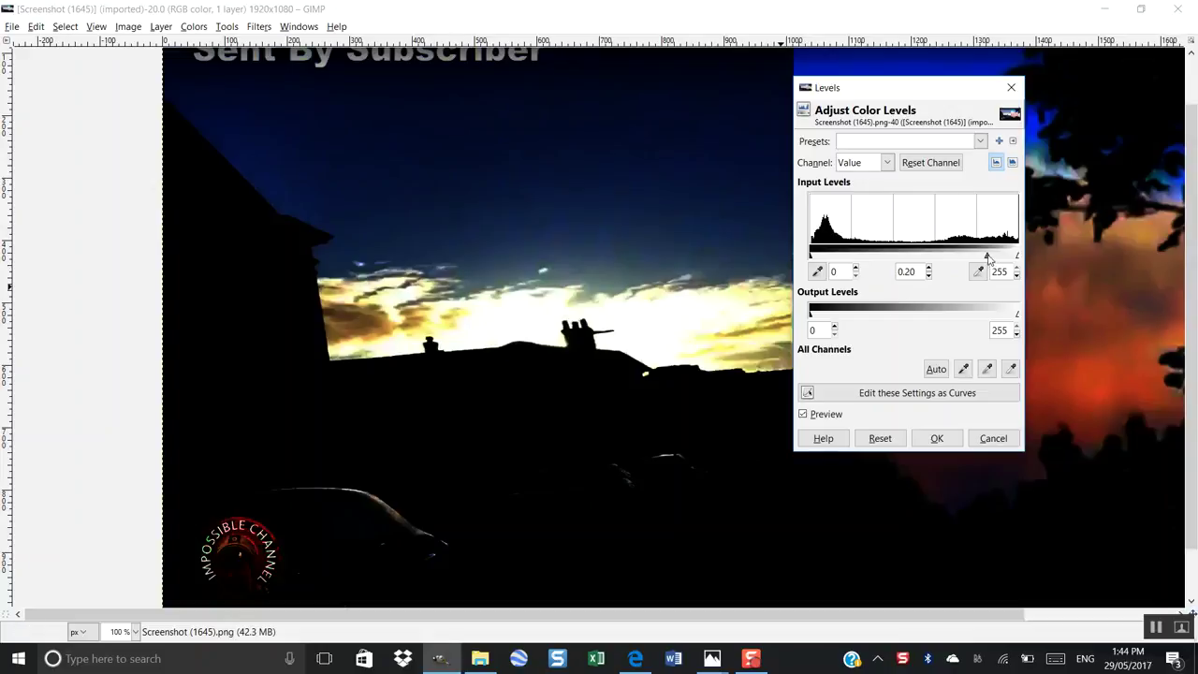
mouse_move(988, 259)
left_mouse_down()
mouse_move(1023, 271)
mouse_move(1000, 269)
left_mouse_up()
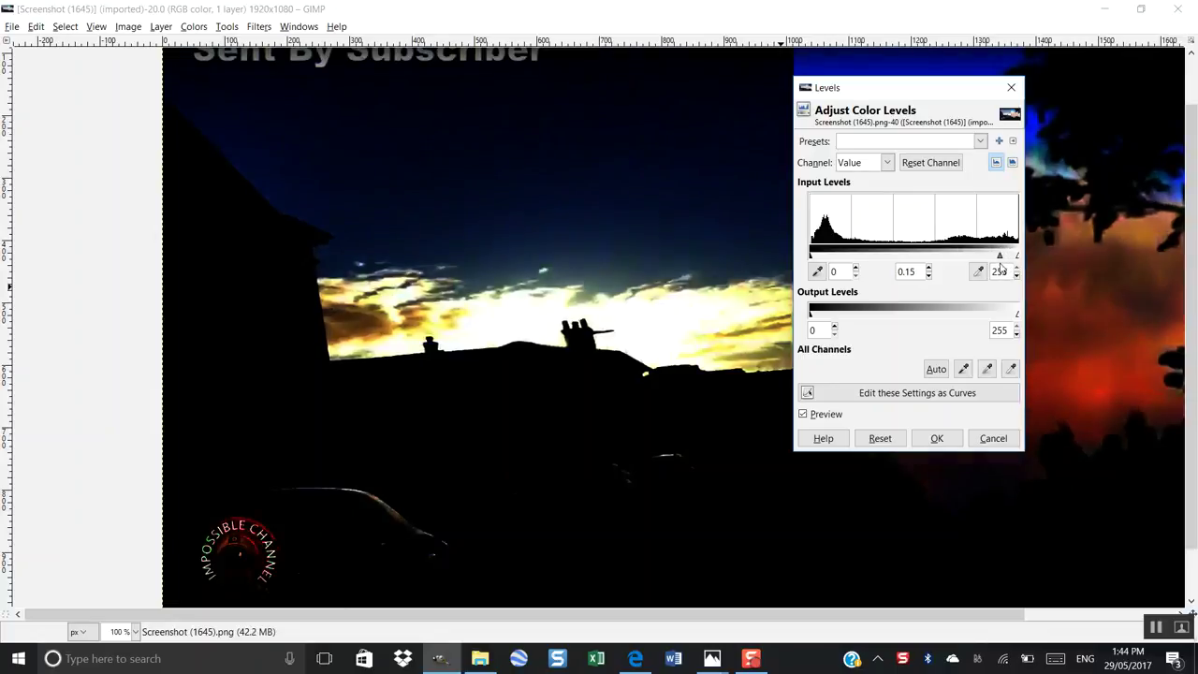
left_click_drag(1001, 269, 1003, 267)
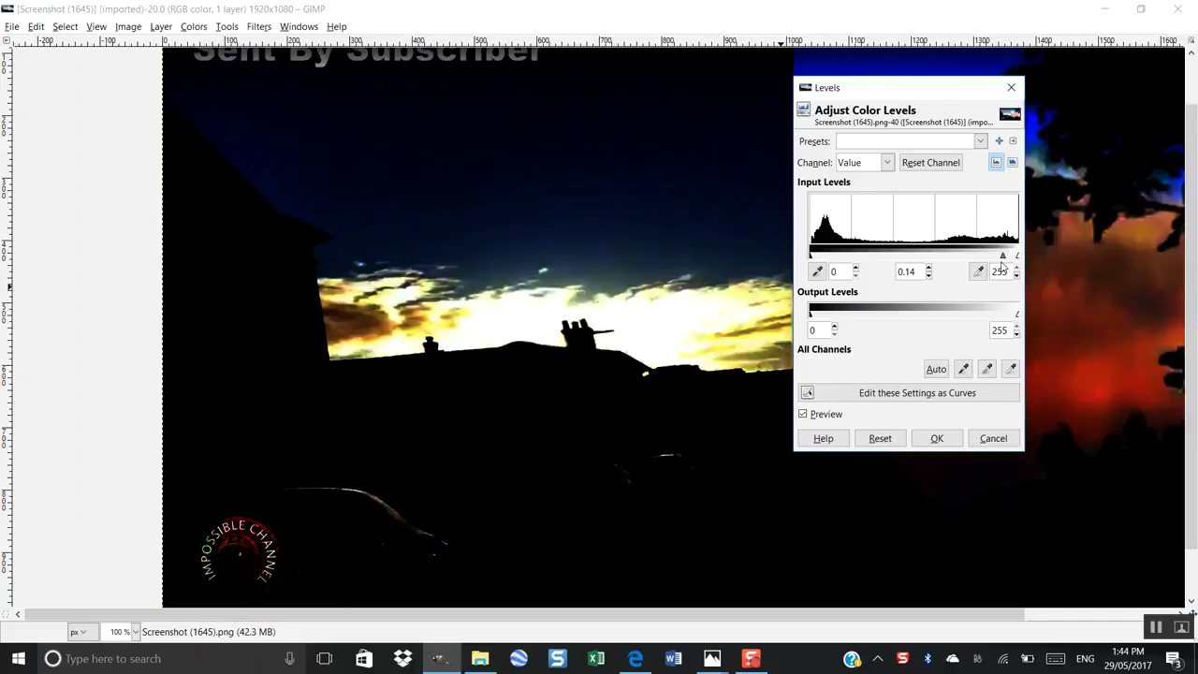
left_click(937, 439)
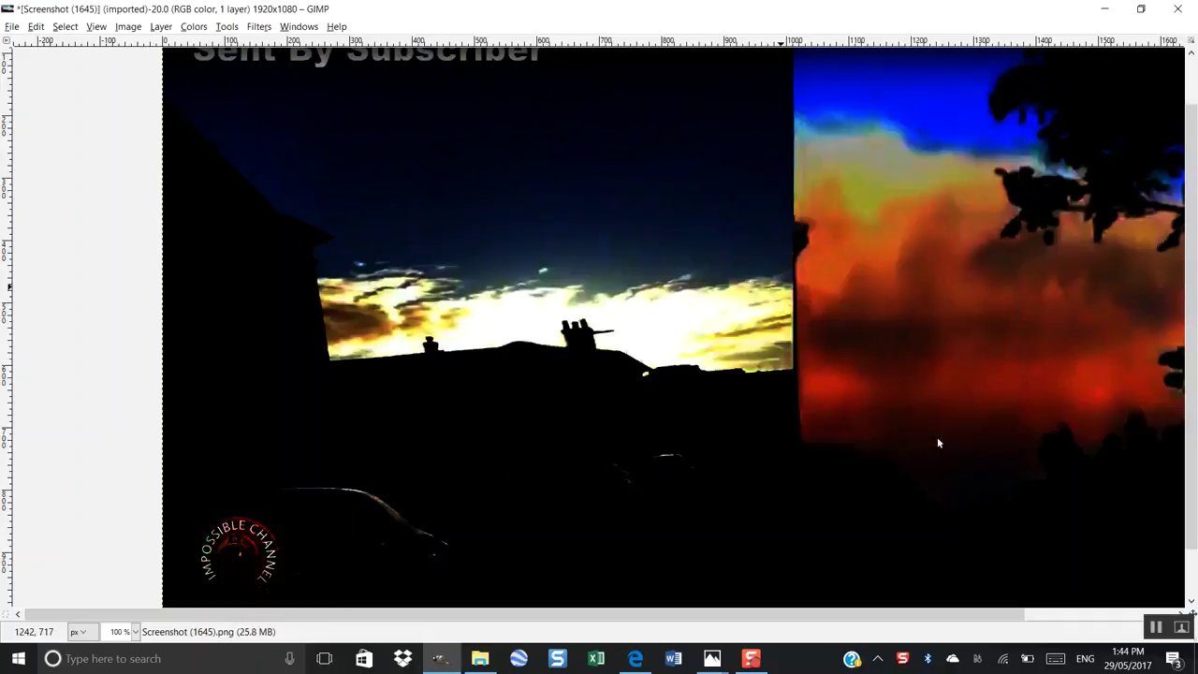
- Adjust the screenshot with Brightness-Contrast, setting brightness to 75 and contrast to 86
left_click(194, 28)
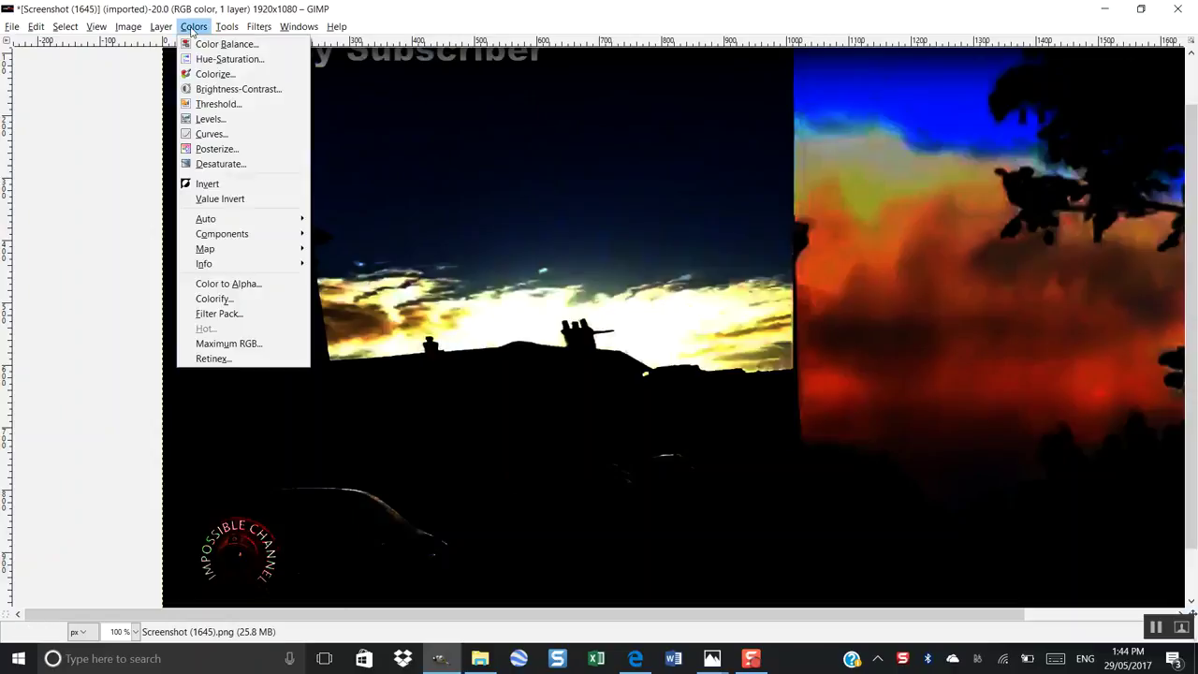
left_click(198, 89)
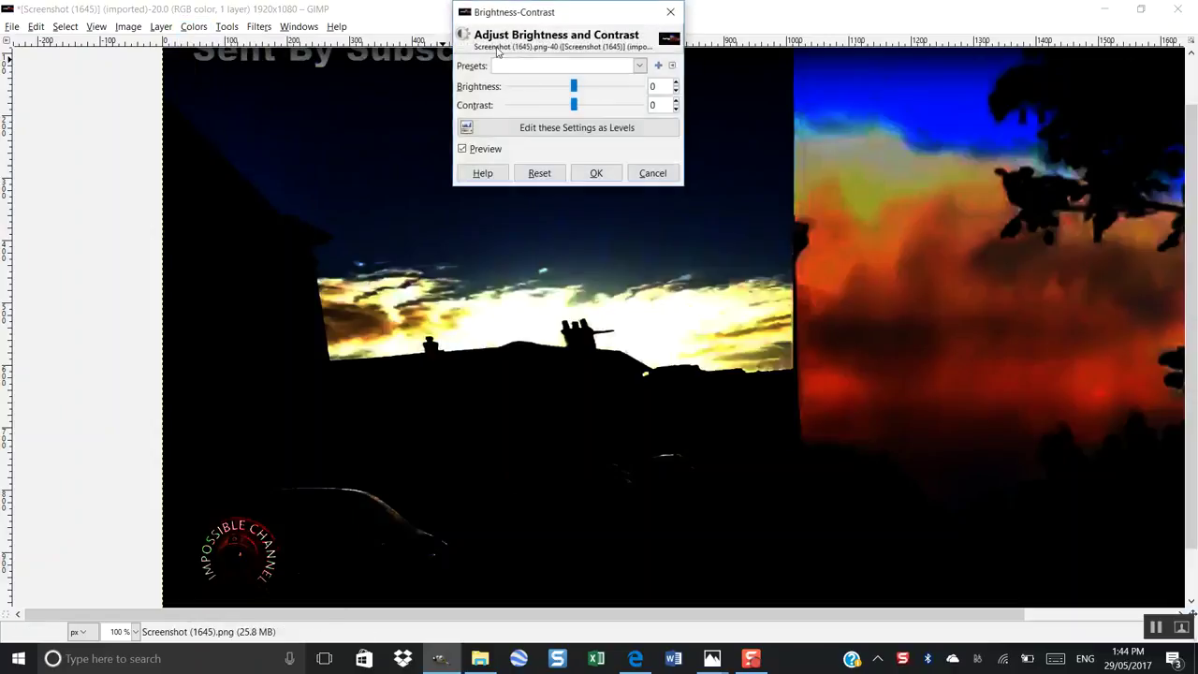
left_click_drag(574, 108, 618, 102)
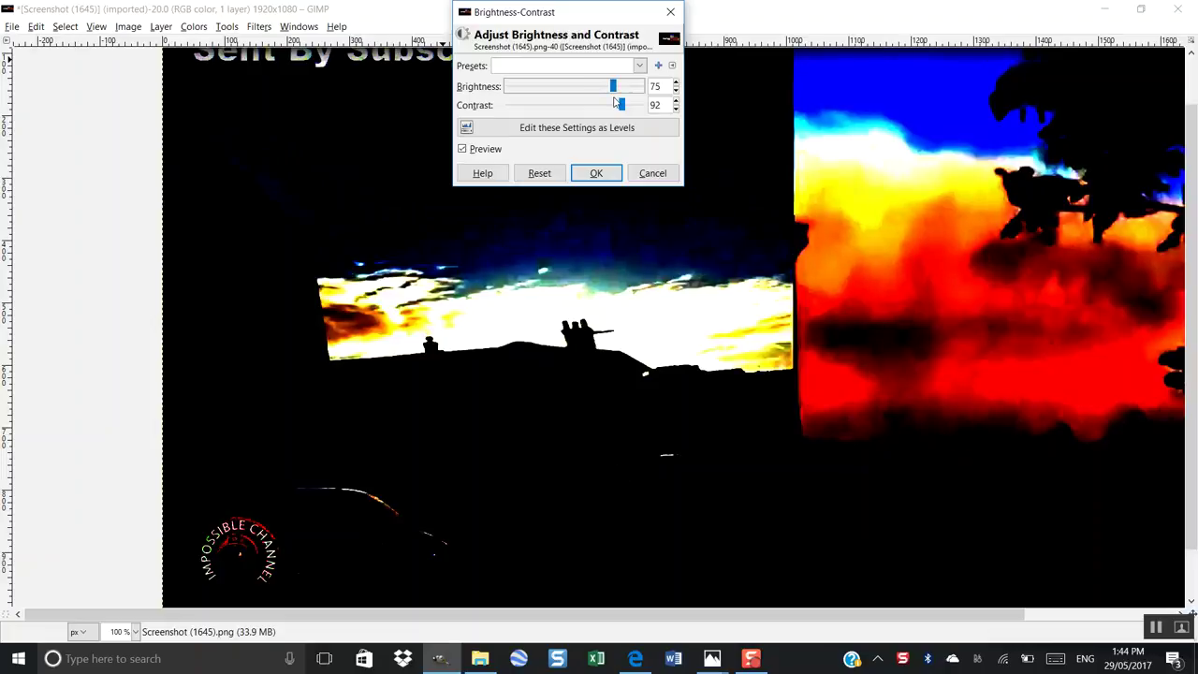
left_click_drag(623, 106, 621, 110)
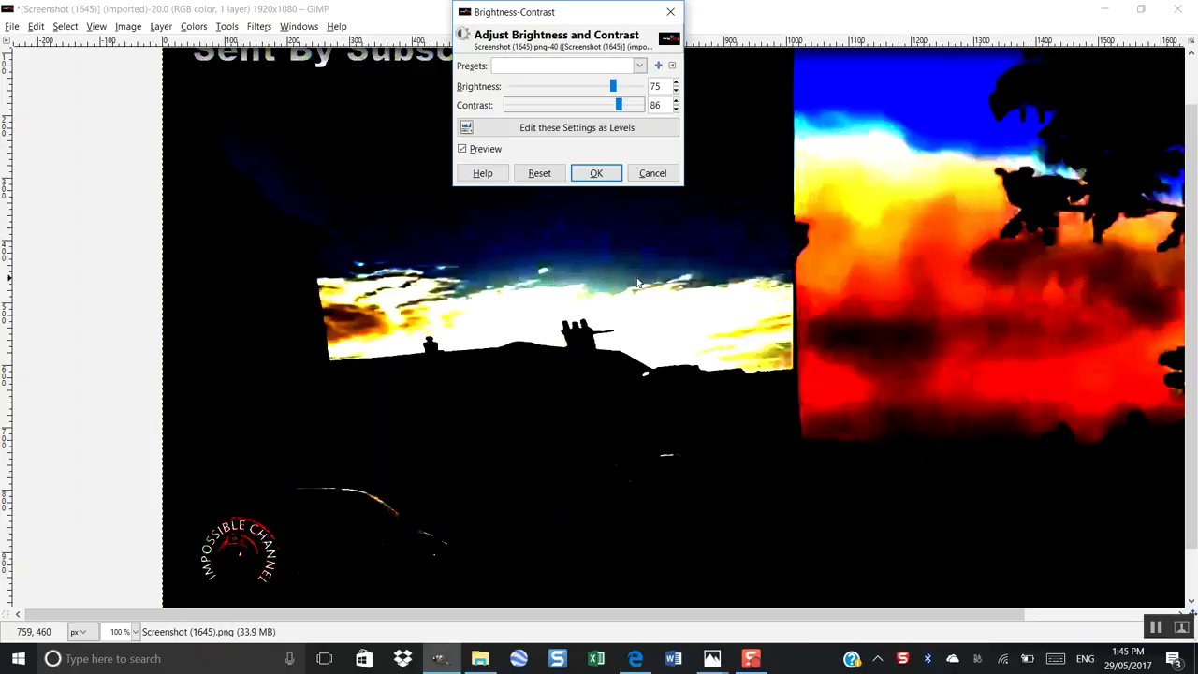
left_click(597, 174)
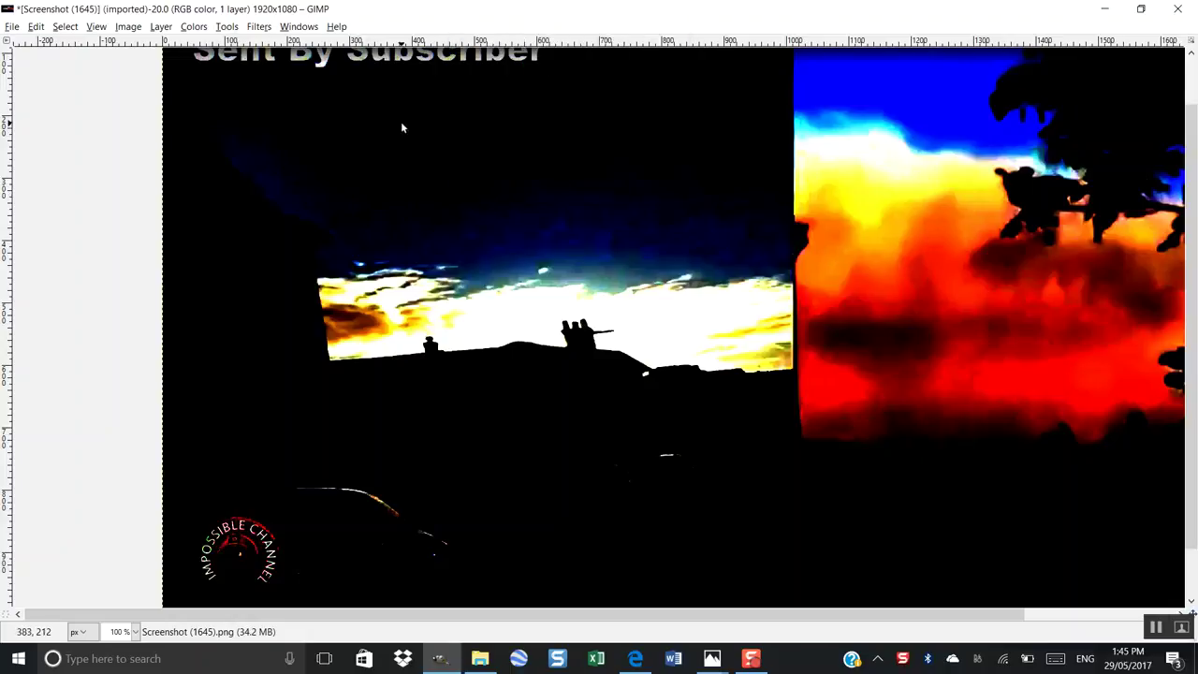
- Start a Hue-Saturation adjustment on the whole screenshot with both saturation and overlap set to 100
left_click(193, 26)
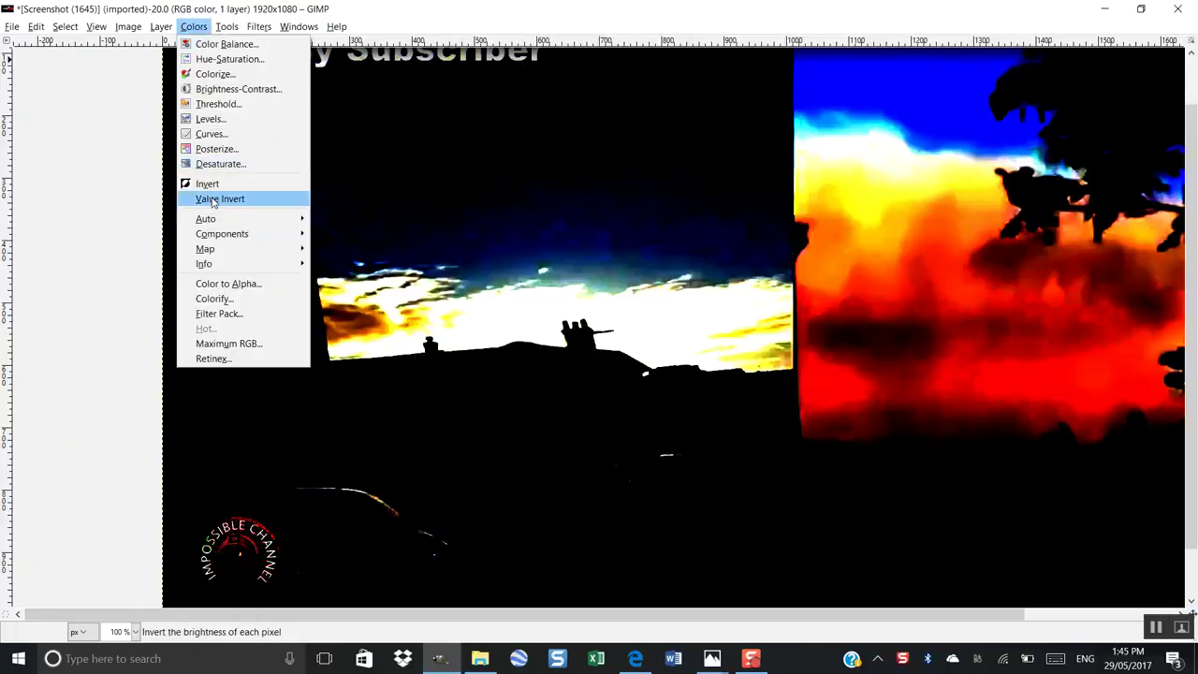
left_click(215, 59)
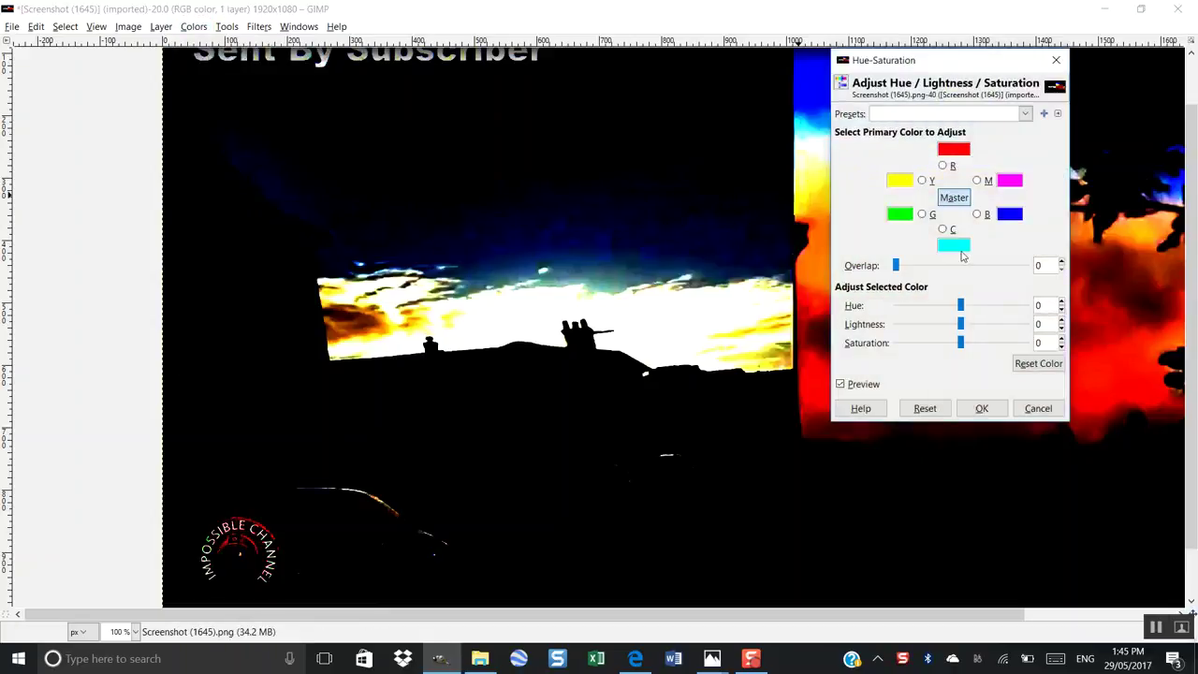
left_click_drag(939, 63, 909, 56)
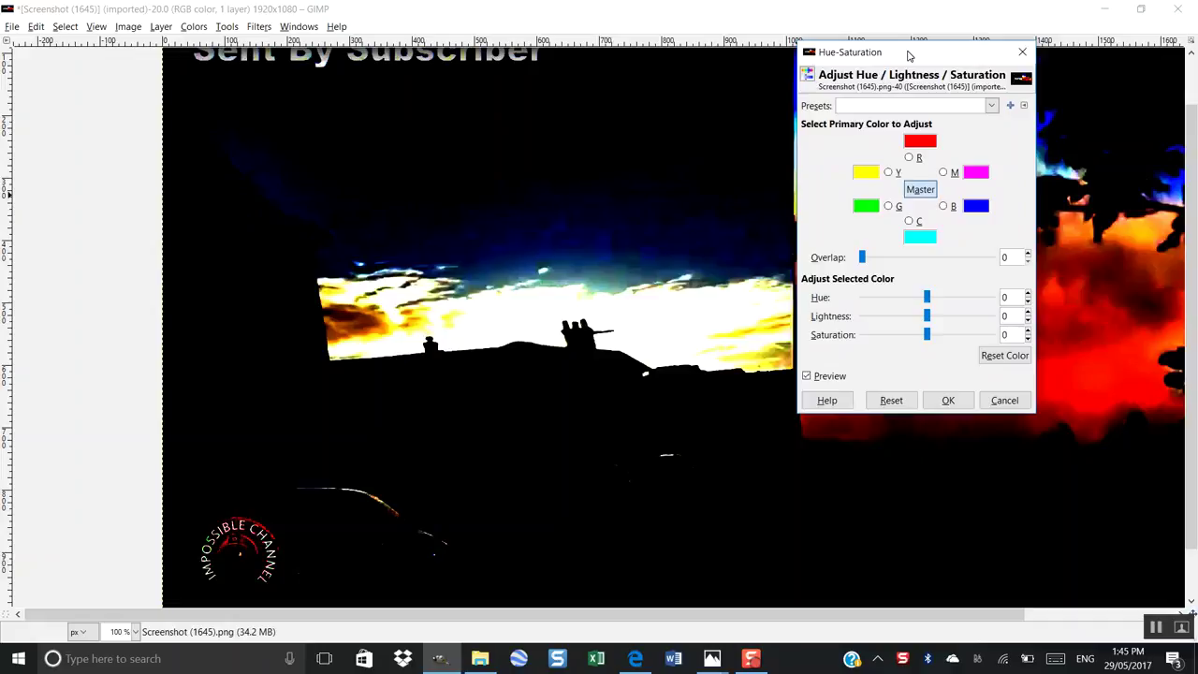
left_click_drag(926, 337, 957, 334)
left_click_drag(863, 258, 994, 257)
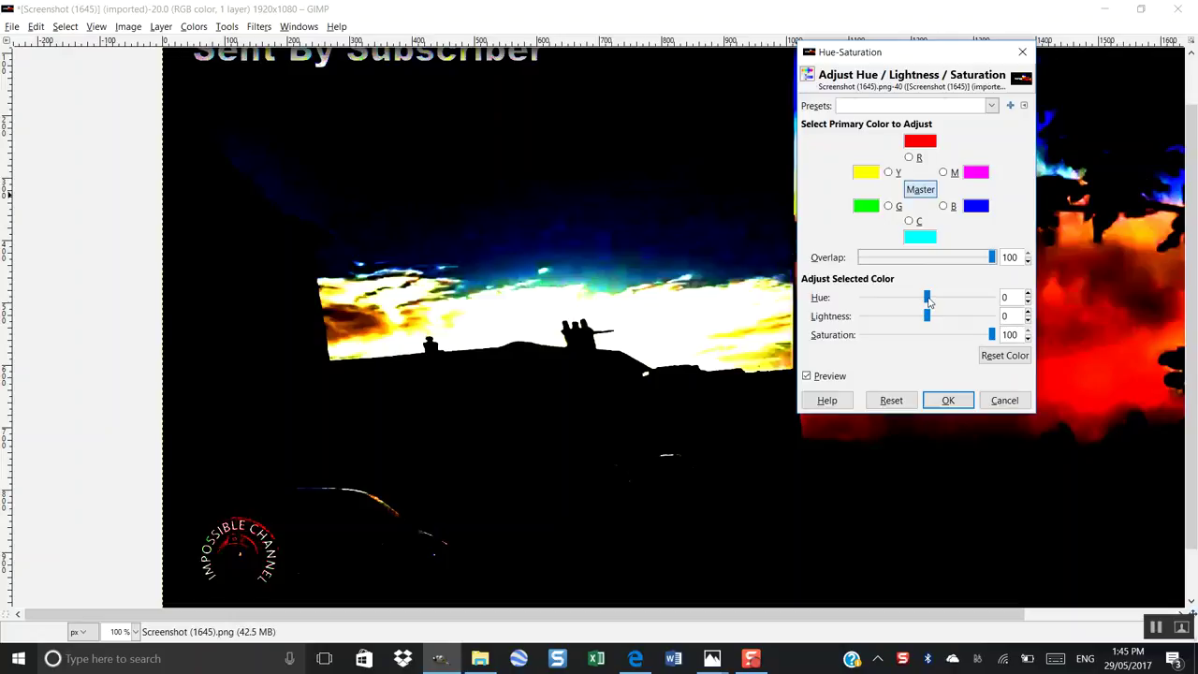
- Try master hue shifts of -180, 156 and 38 on the screenshot to compare the sky colours
left_click_drag(928, 298, 856, 298)
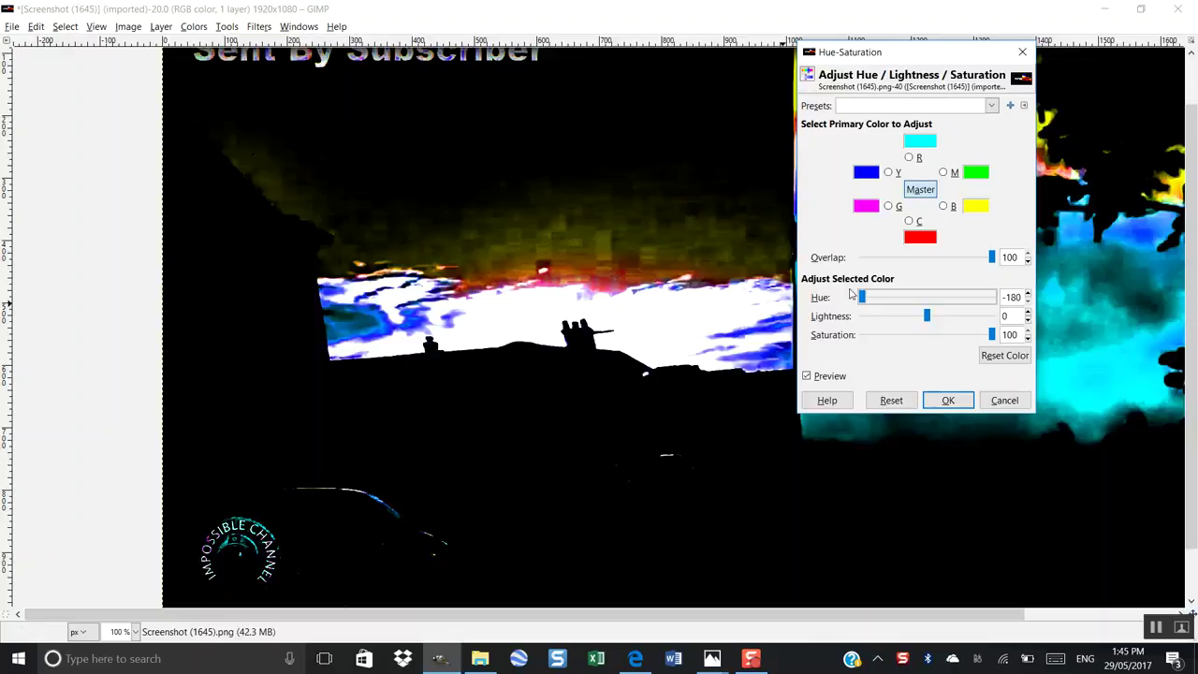
left_click_drag(862, 298, 984, 301)
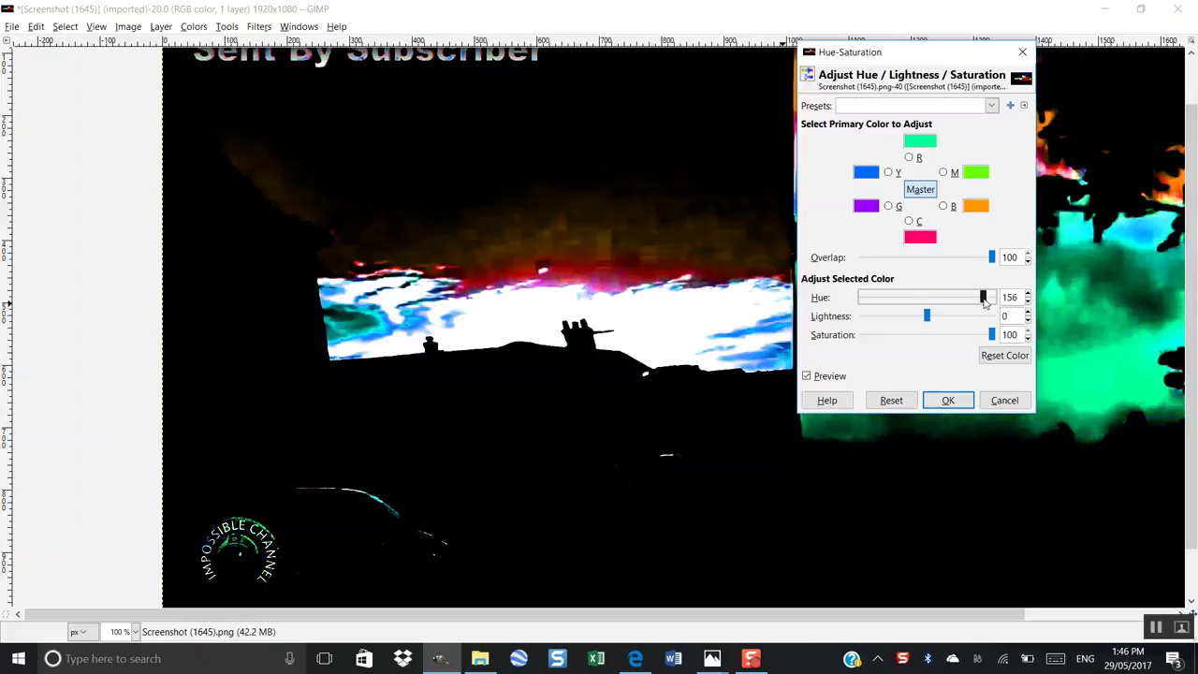
left_click_drag(985, 302, 942, 299)
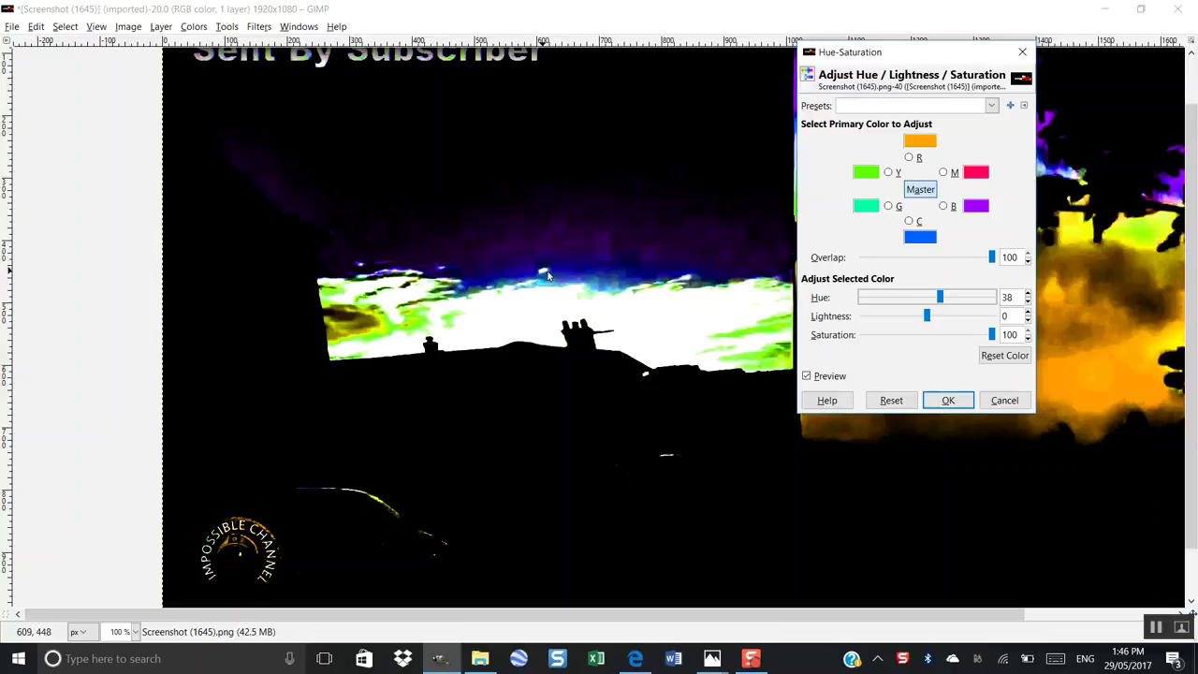
- Try lightness -100 with hue -180 on the screenshot, and set lightness to 100 and hue to 85
left_click_drag(927, 317, 851, 323)
left_click_drag(940, 299, 905, 298)
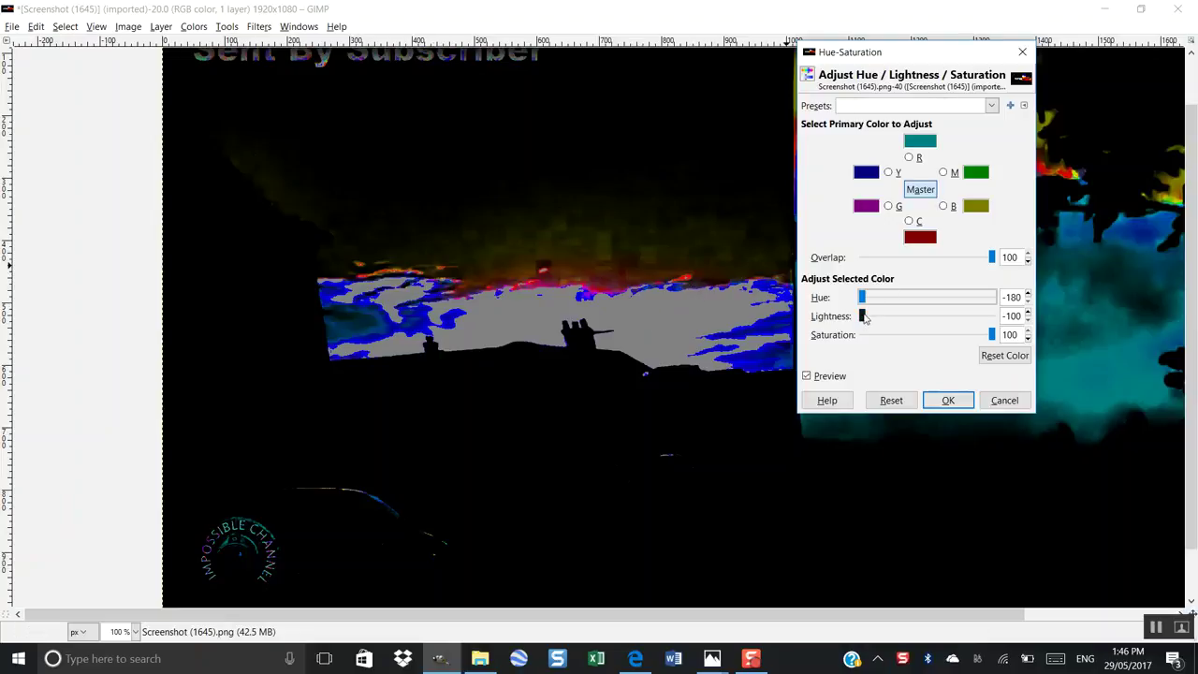
left_click_drag(863, 318, 993, 316)
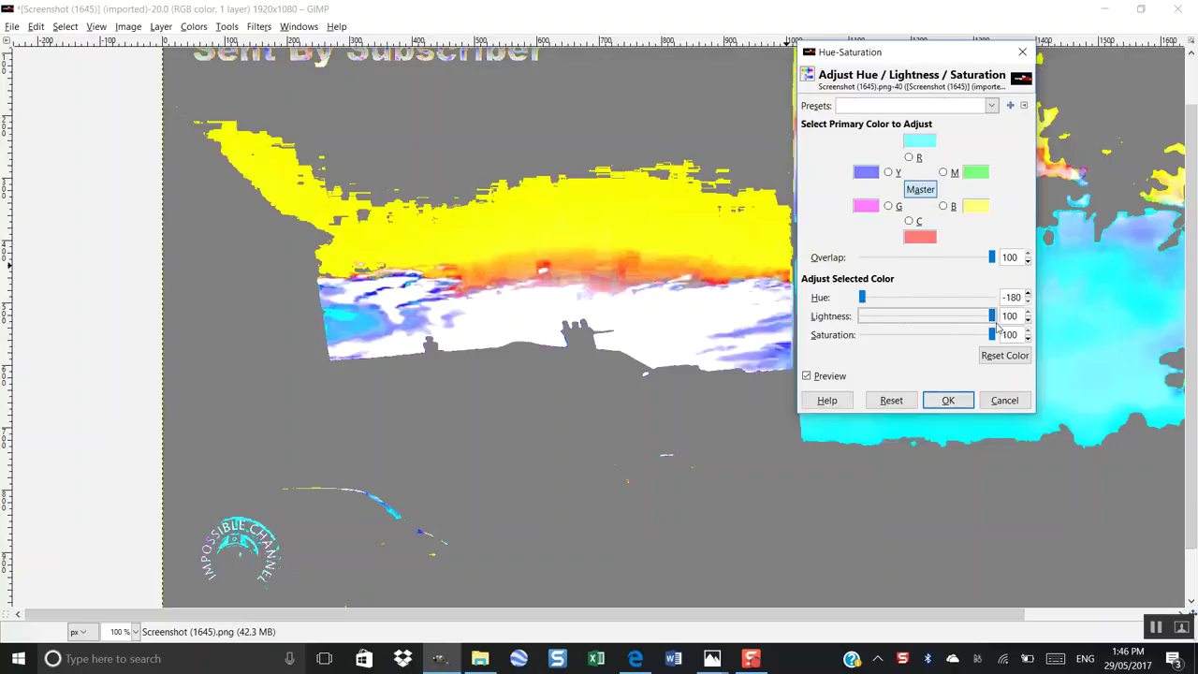
left_click_drag(862, 298, 955, 319)
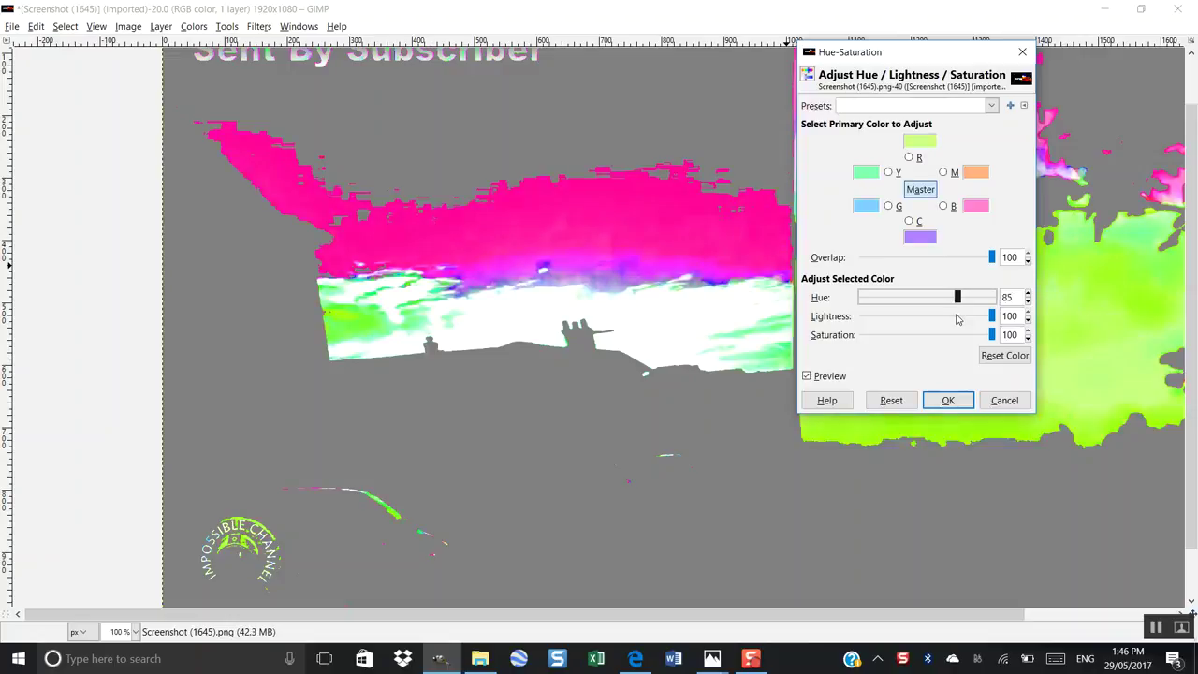
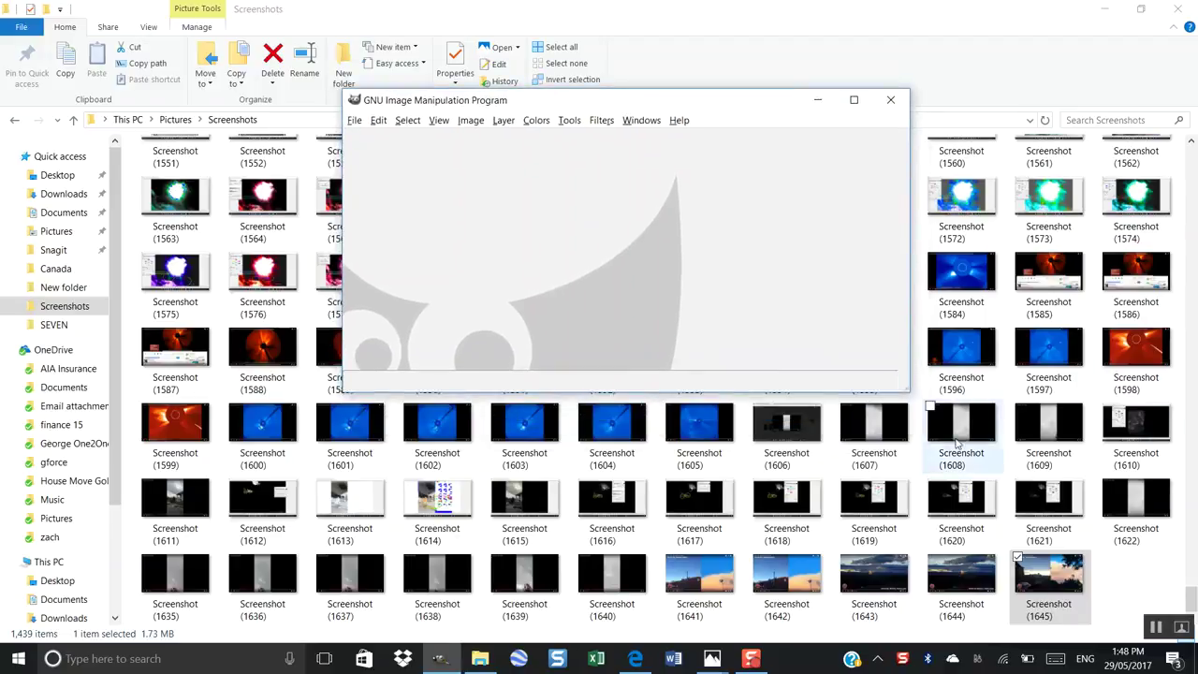
- View Screenshot (1606) and Screenshot (1611) in GIMP one after the other, closing each image
left_click(873, 433)
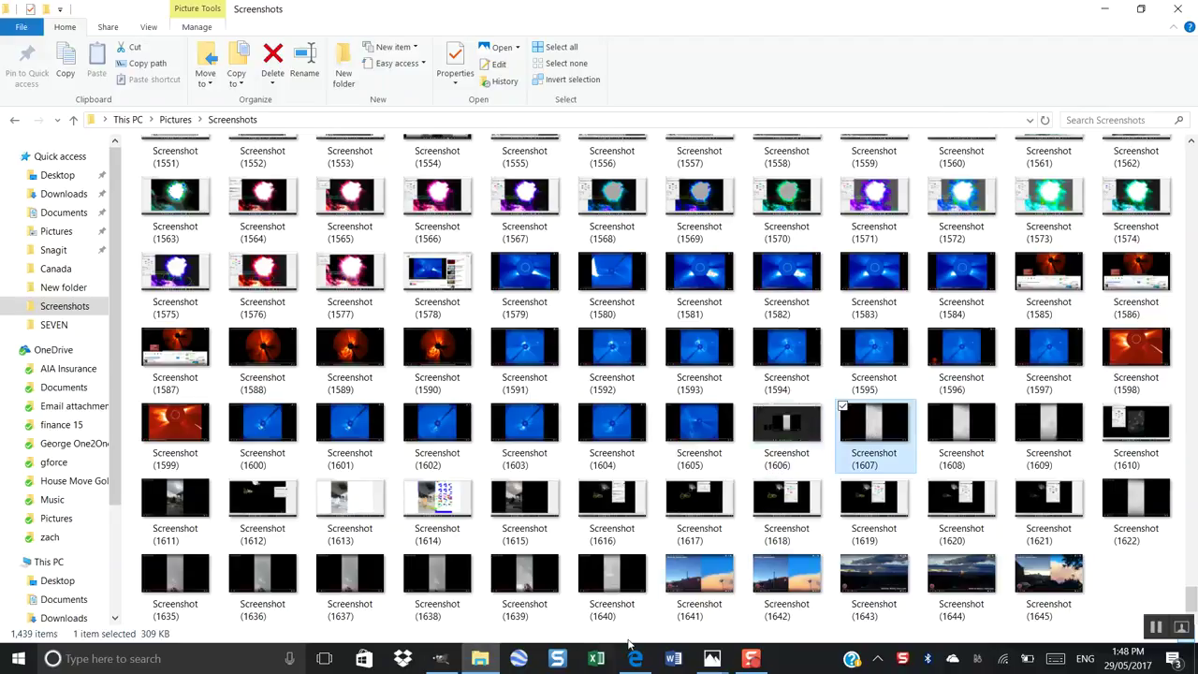
left_click(783, 439)
left_click_drag(782, 439, 677, 223)
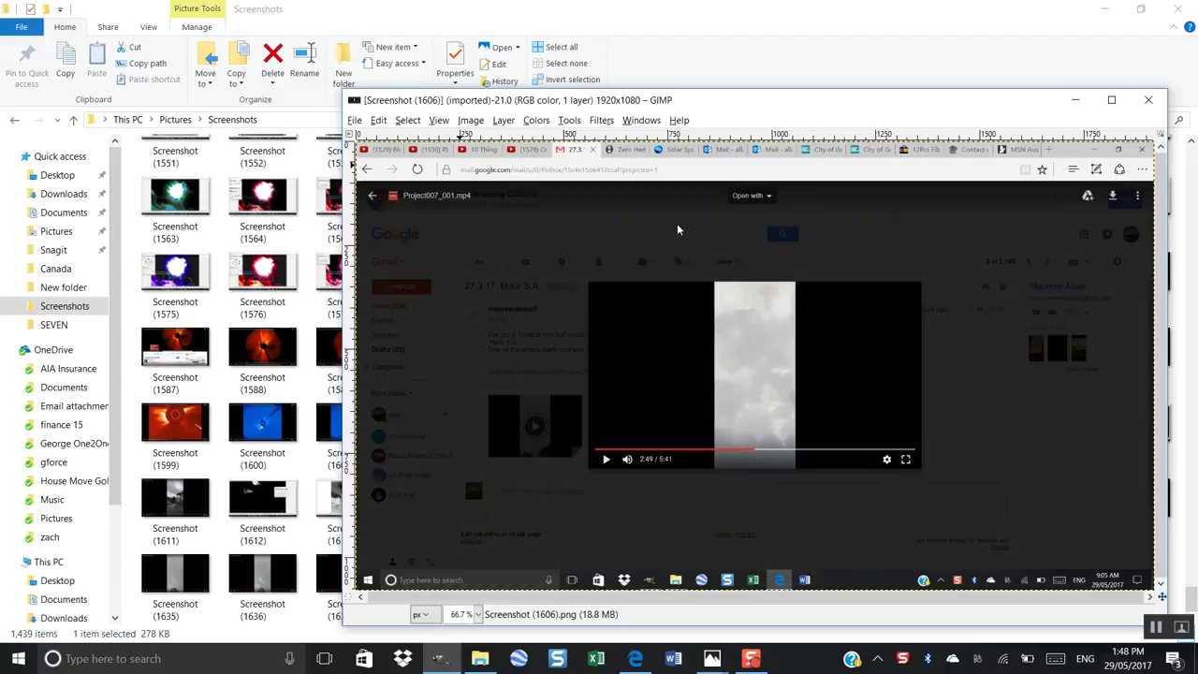
left_click(1149, 101)
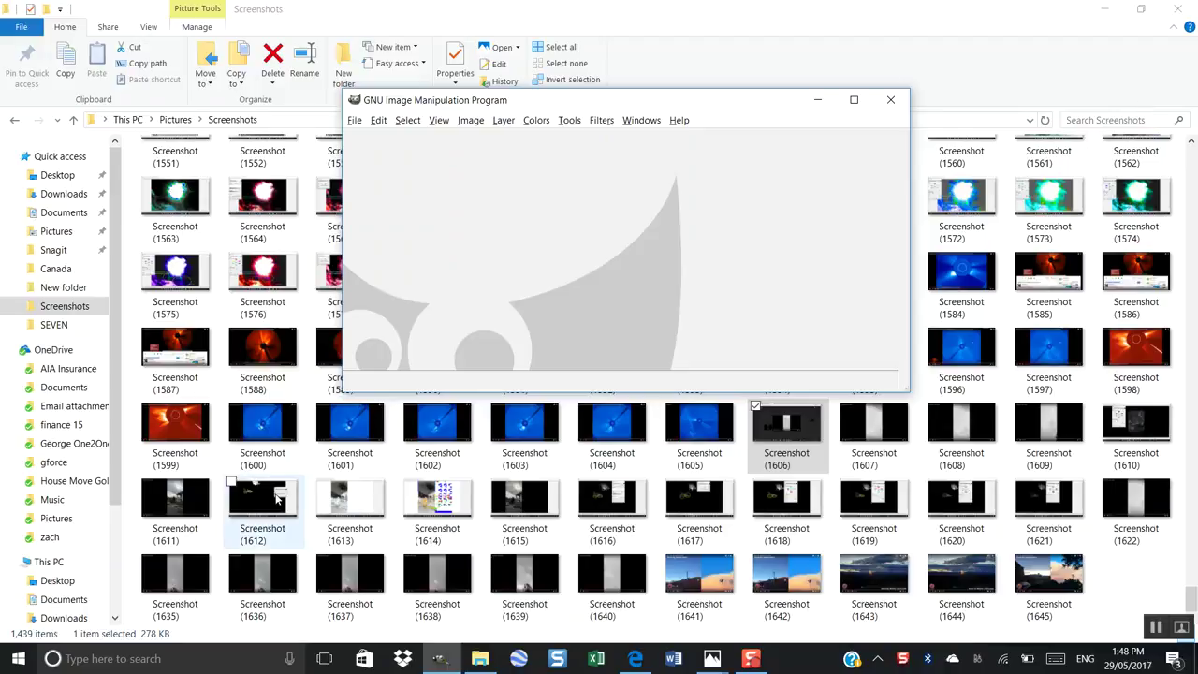
left_click_drag(174, 505, 569, 323)
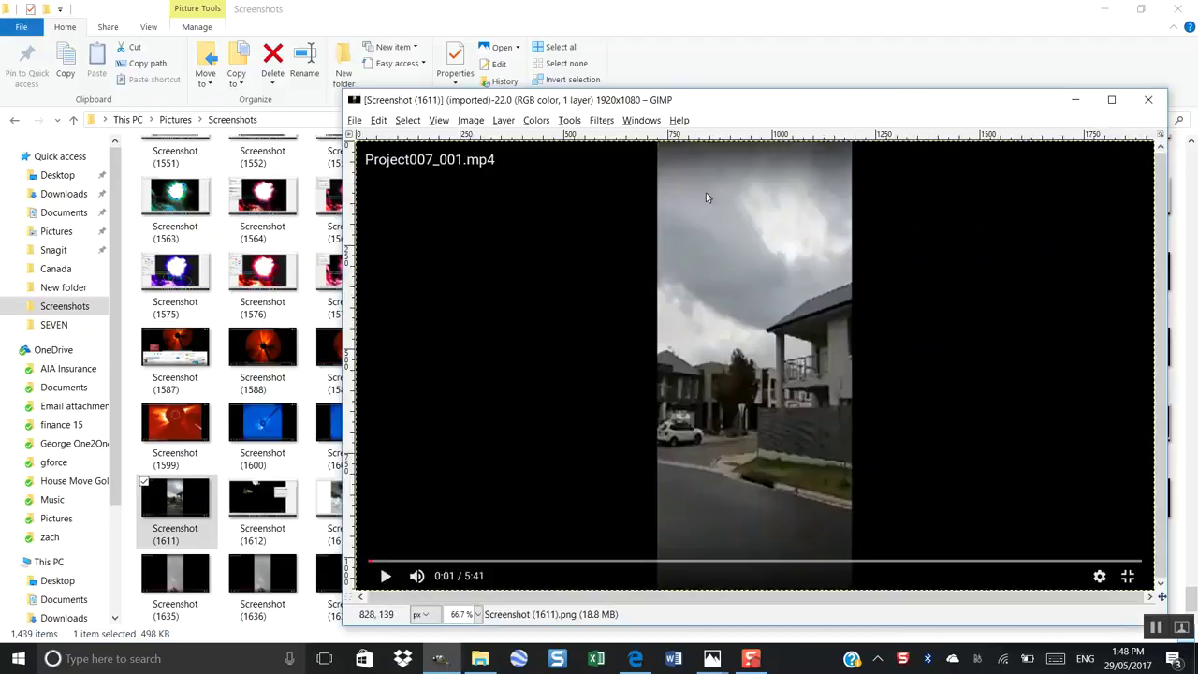
left_click(1150, 101)
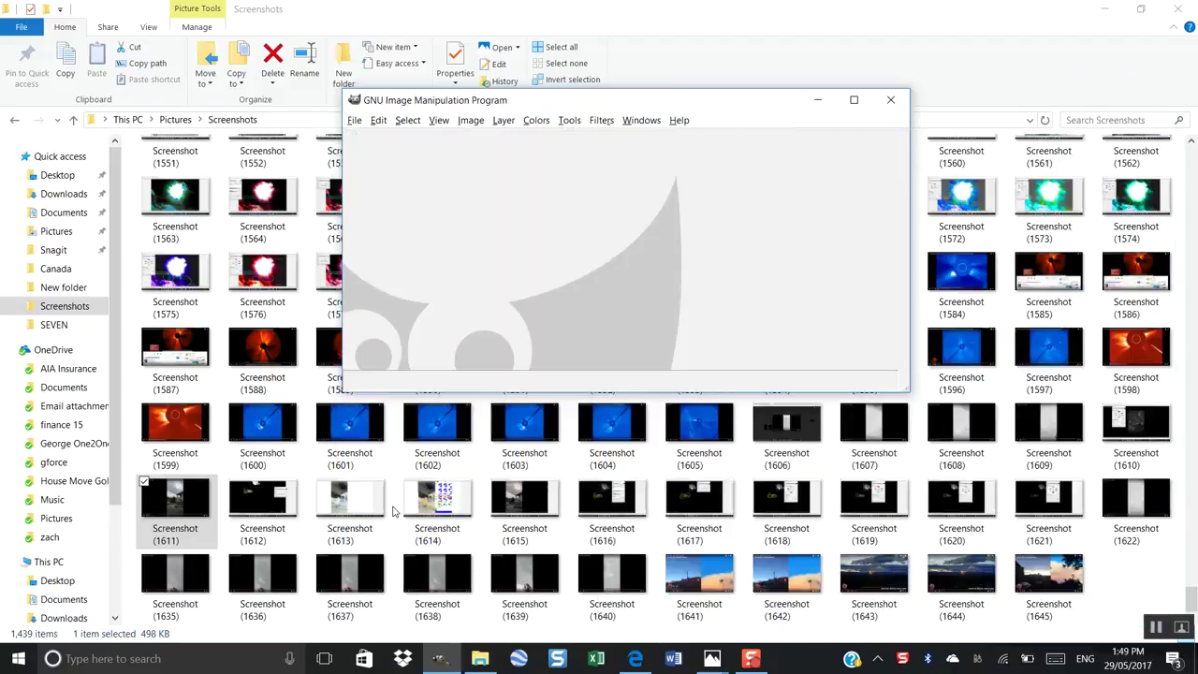
- Open Screenshot (1613) in GIMP to view the inverted house and sky image, and close it
left_click(263, 503)
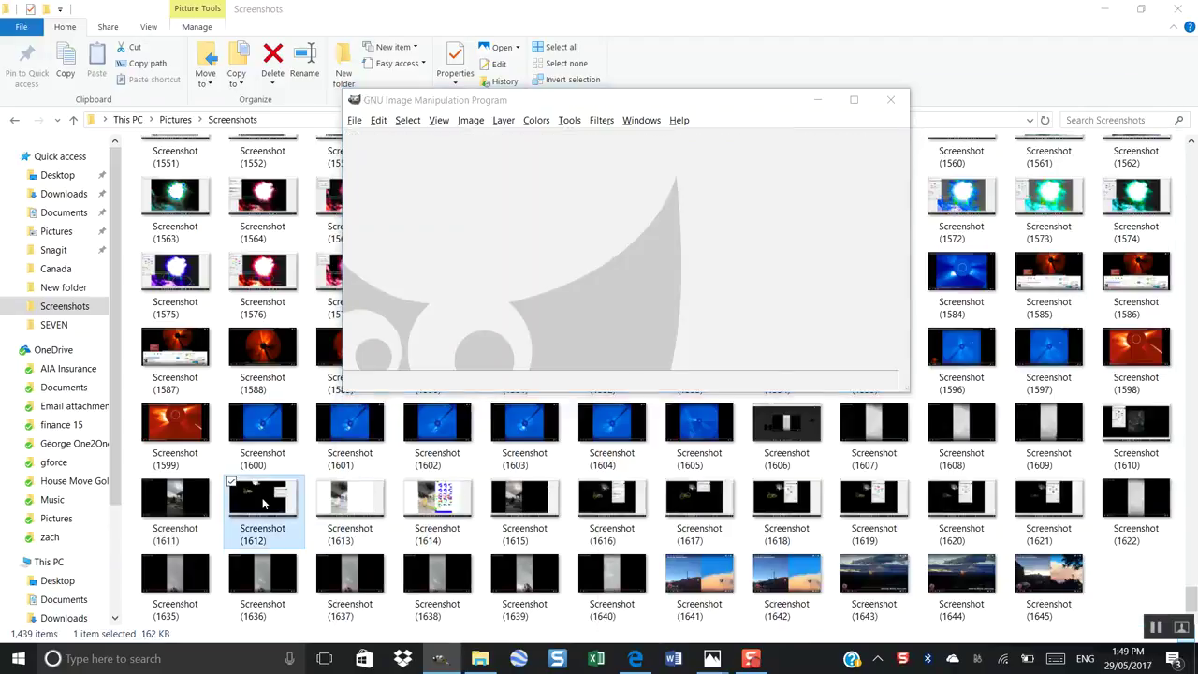
left_click(440, 658)
left_click(351, 496)
left_click_drag(351, 496, 431, 304)
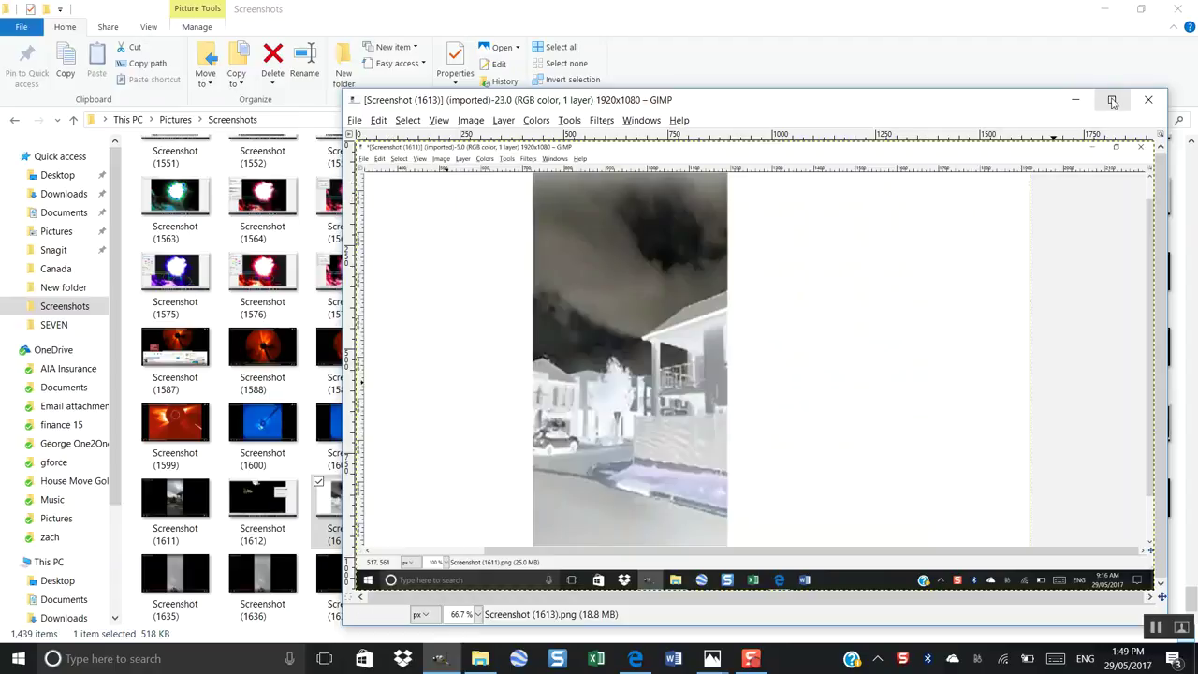
left_click(1149, 99)
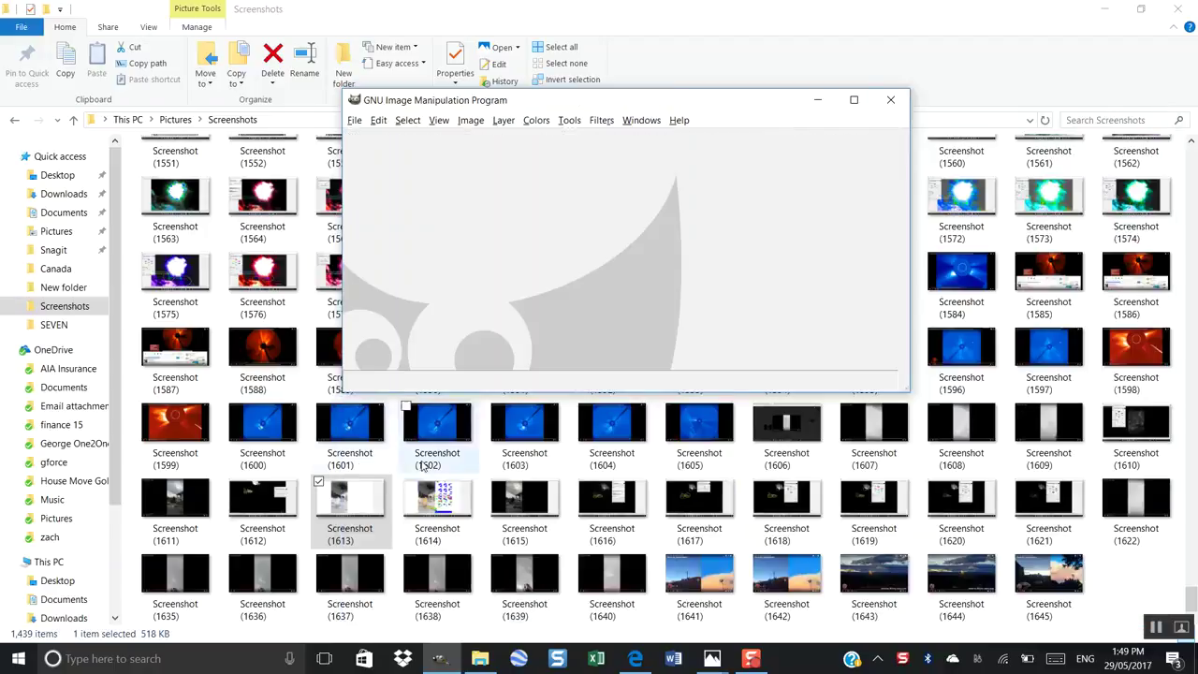
- View the colour-altered versions in Screenshot (1614) and Screenshot (1615) in GIMP, closing each image
double_click(446, 496)
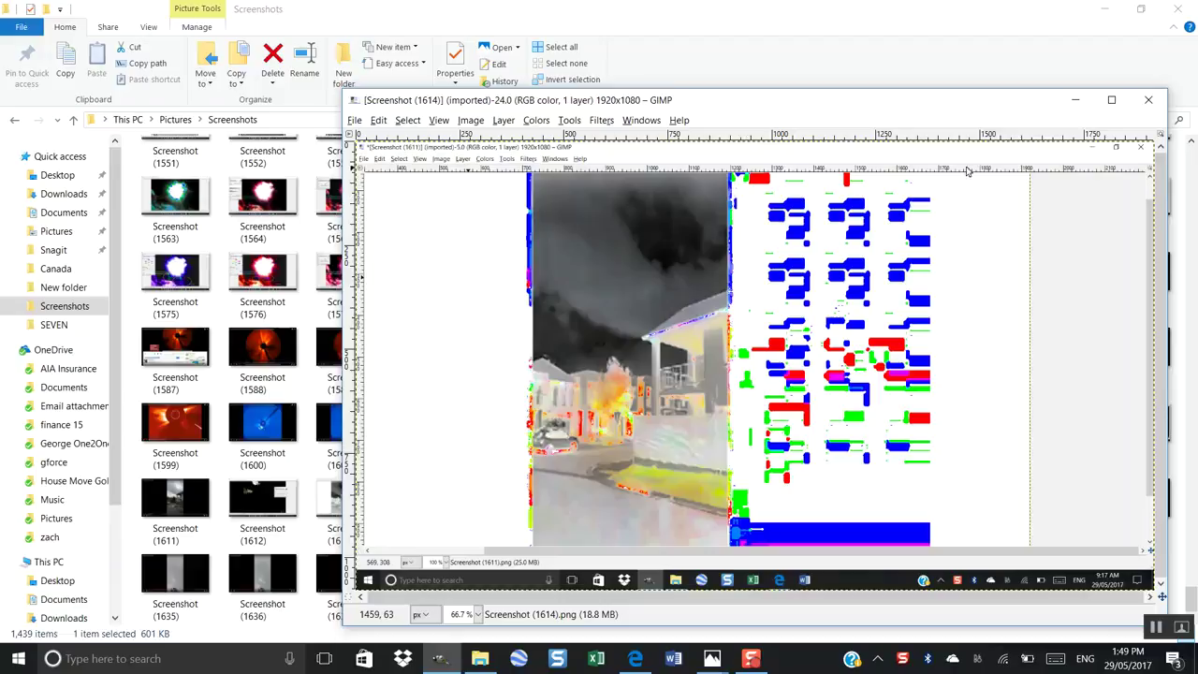
left_click(1148, 99)
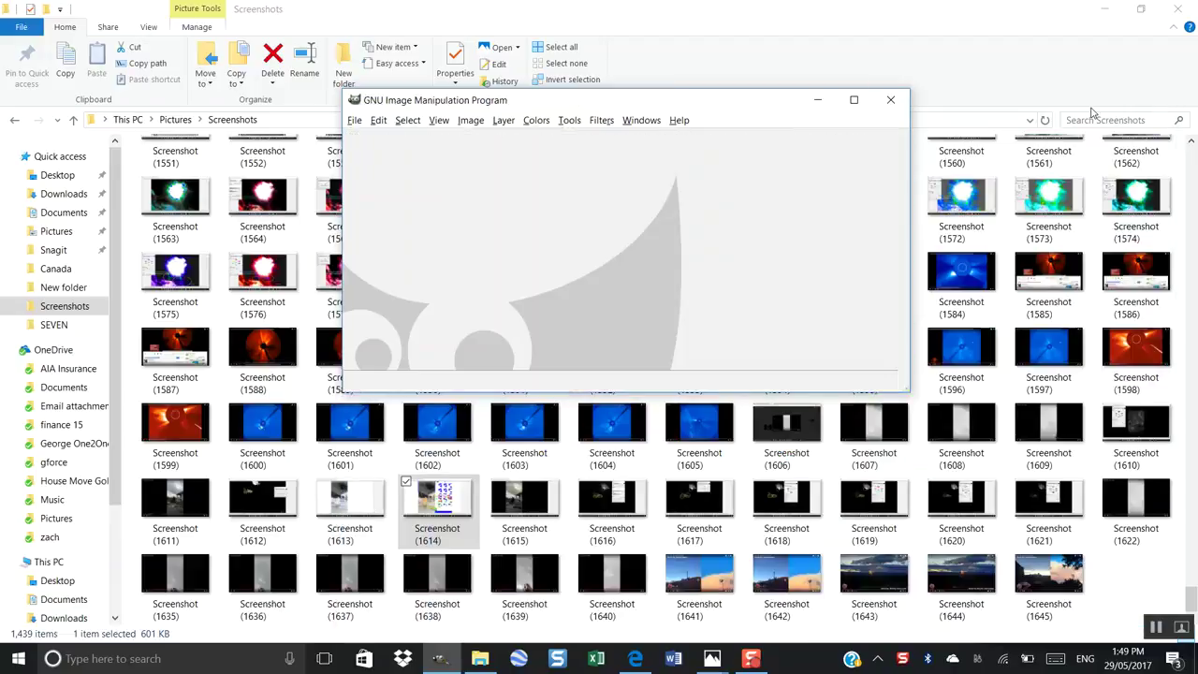
left_click_drag(525, 498, 585, 266)
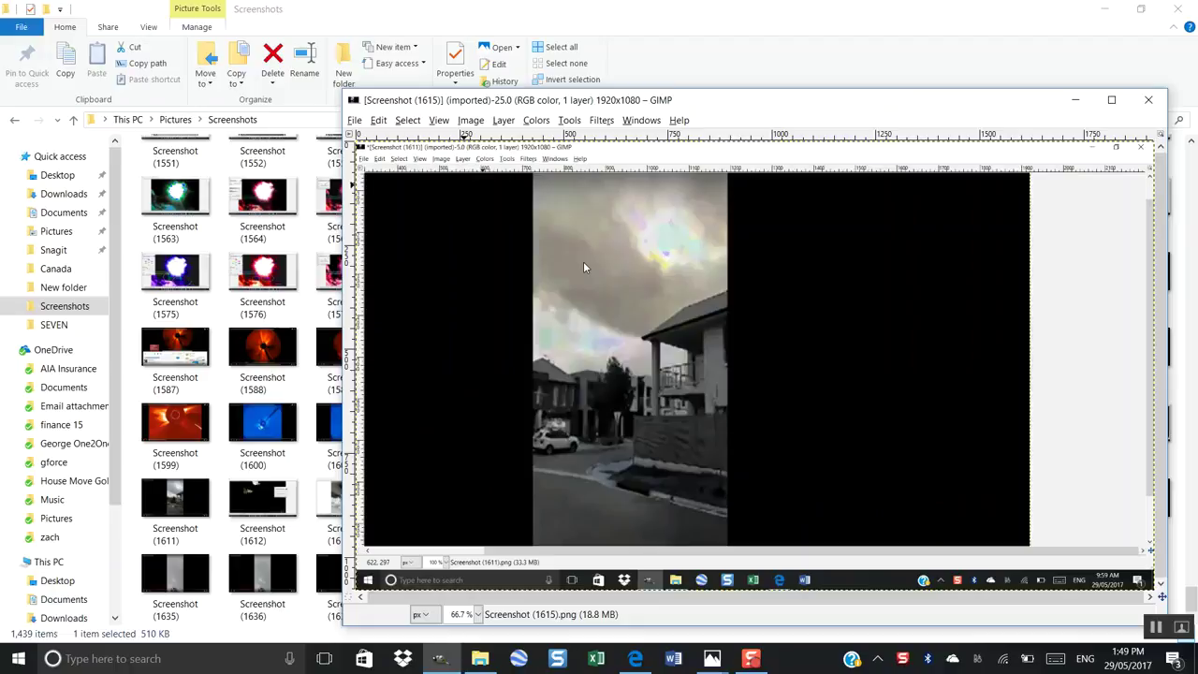
left_click(1111, 99)
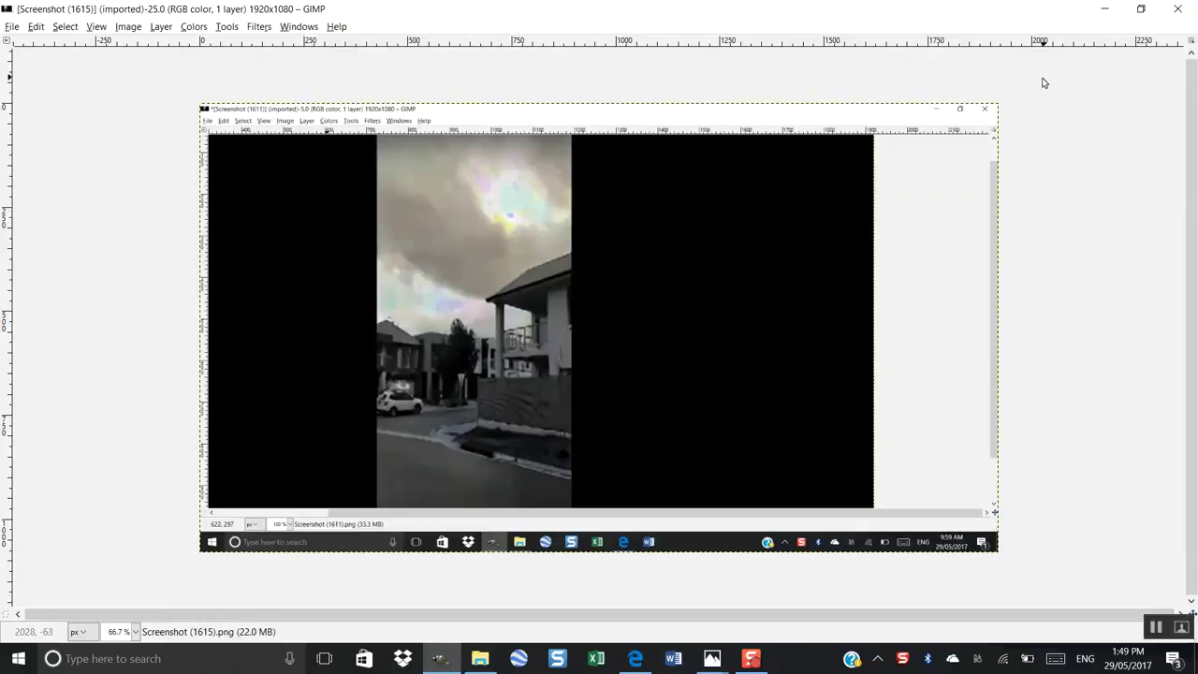
left_click(1178, 9)
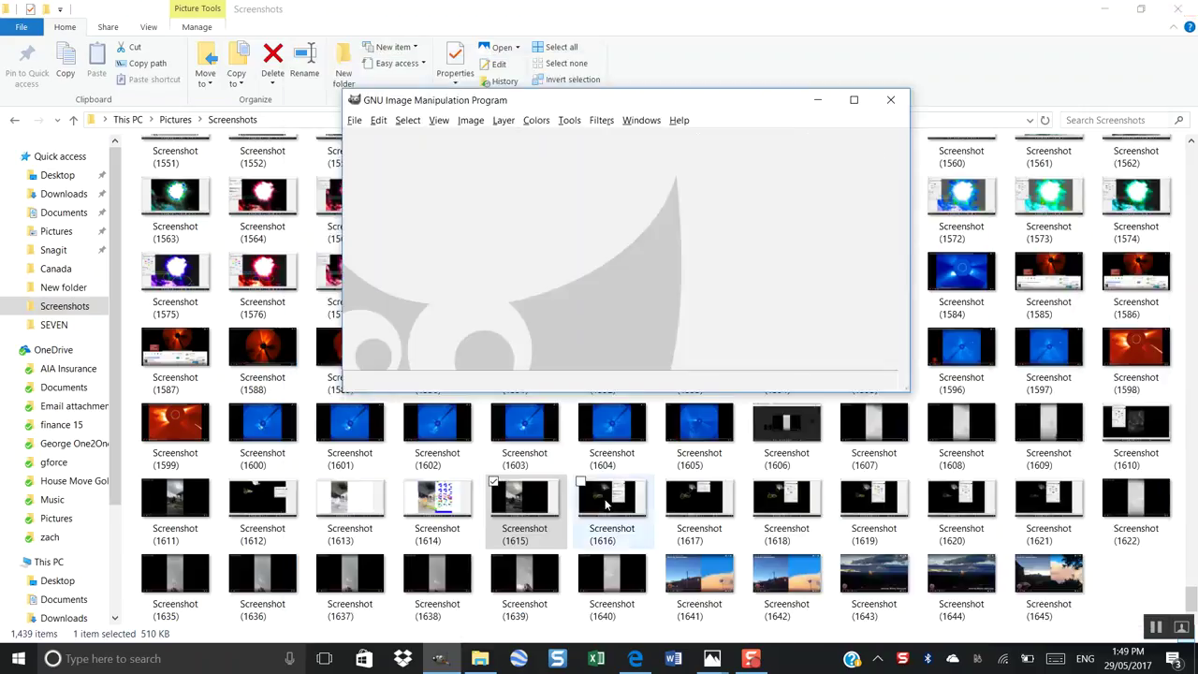
- Examine the circled sky areas in Screenshot (1612) and Screenshot (1616) in GIMP, closing each image
double_click(262, 498)
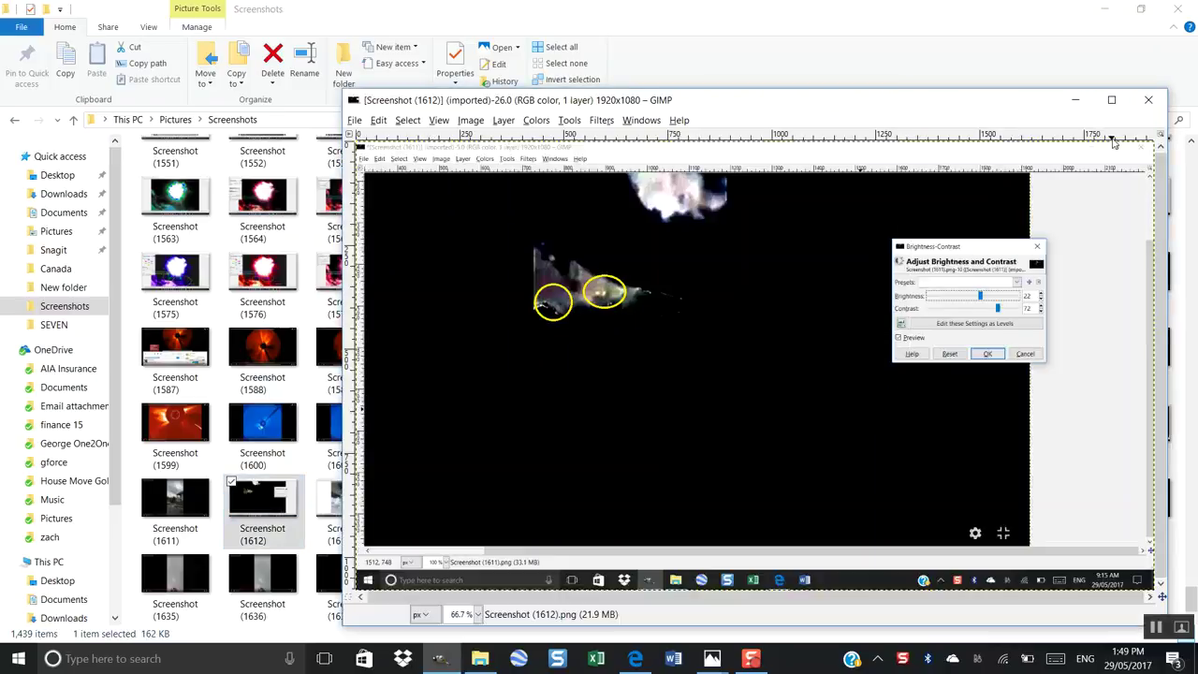
left_click(1149, 99)
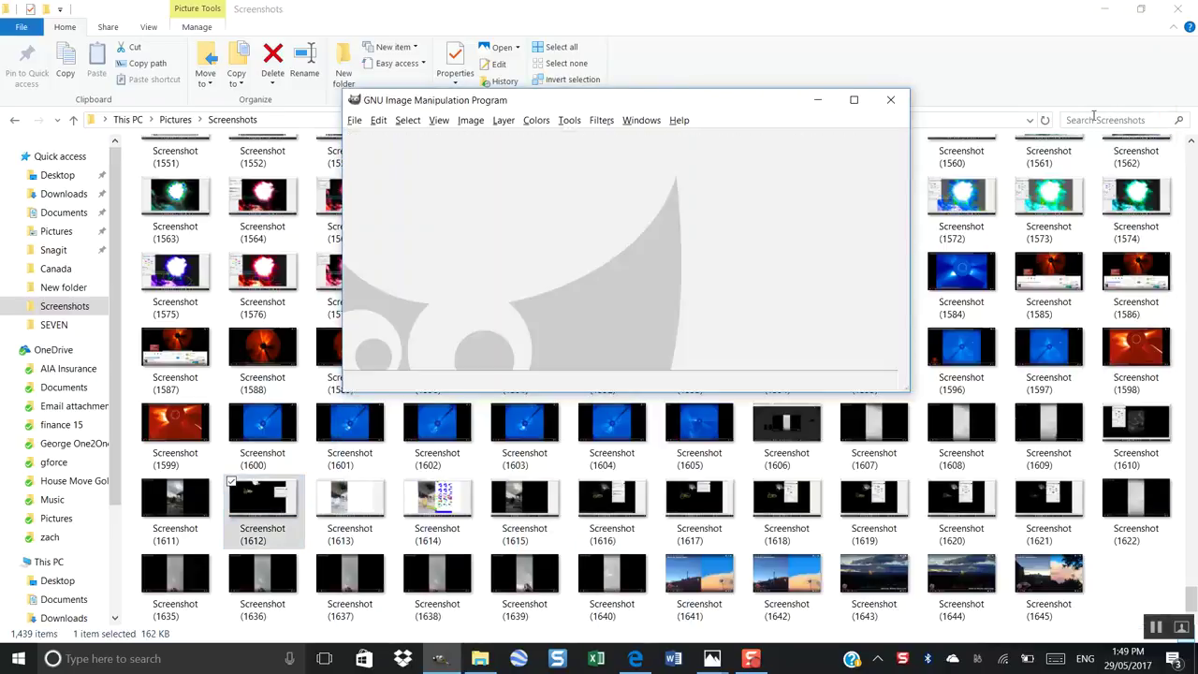
double_click(615, 501)
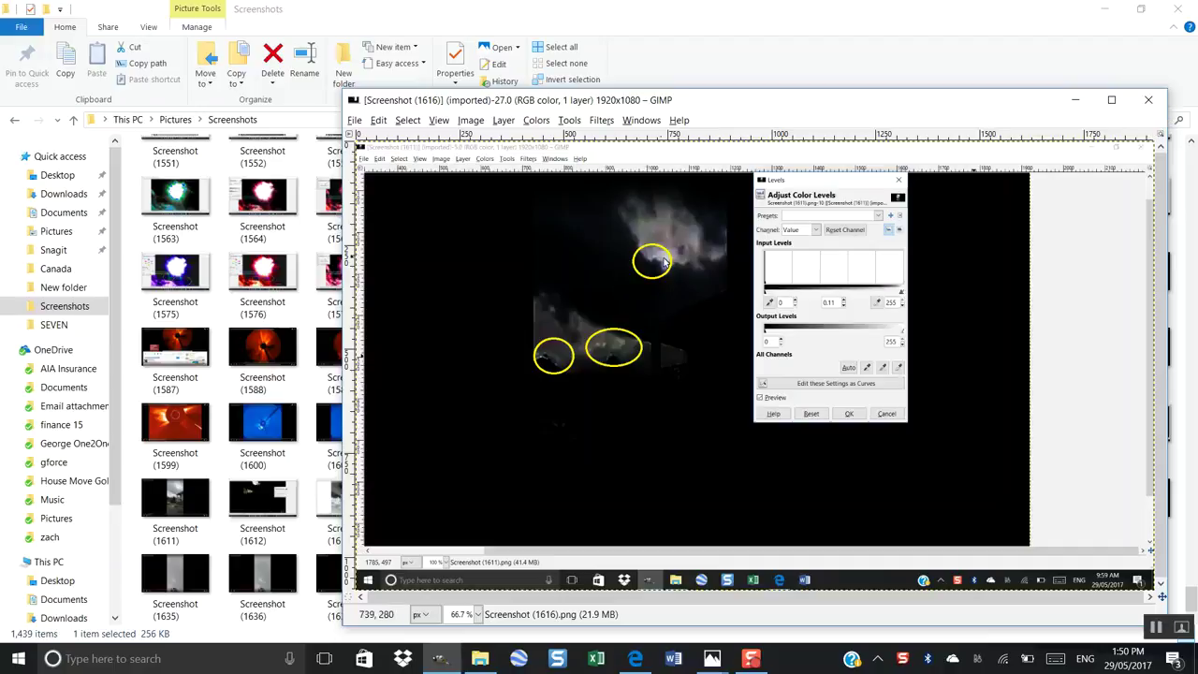
left_click(1149, 103)
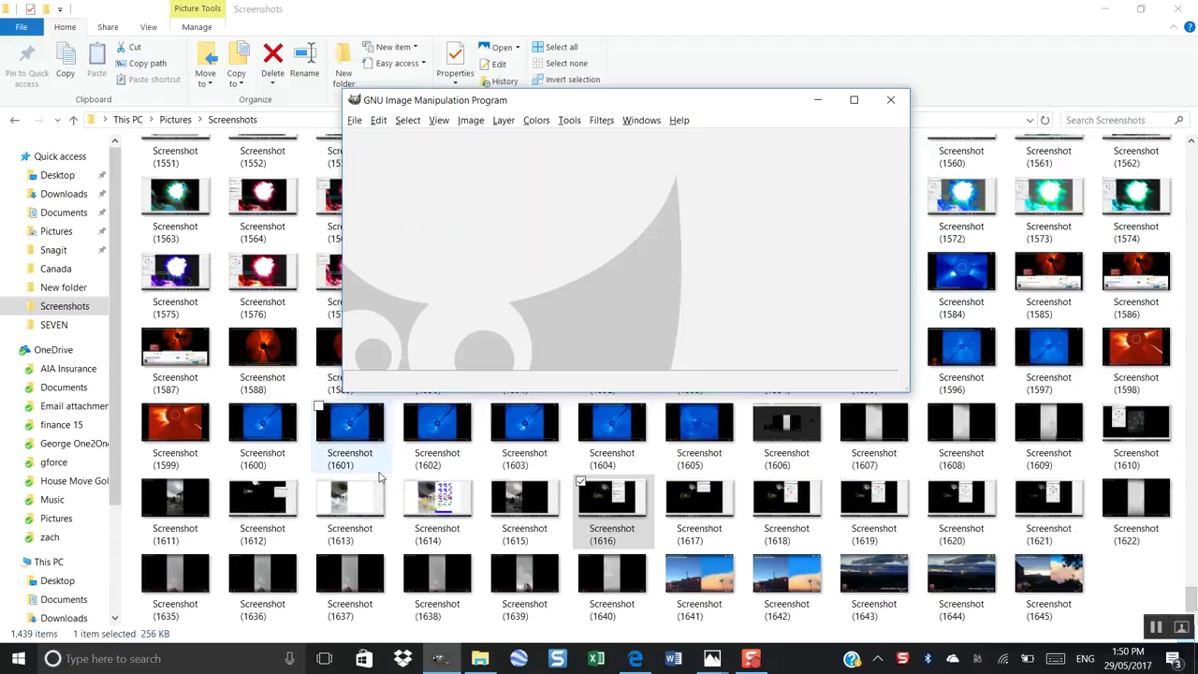
- Open Screenshot (1617) in GIMP, examine its three circled areas at 150% zoom, and close the image
double_click(713, 503)
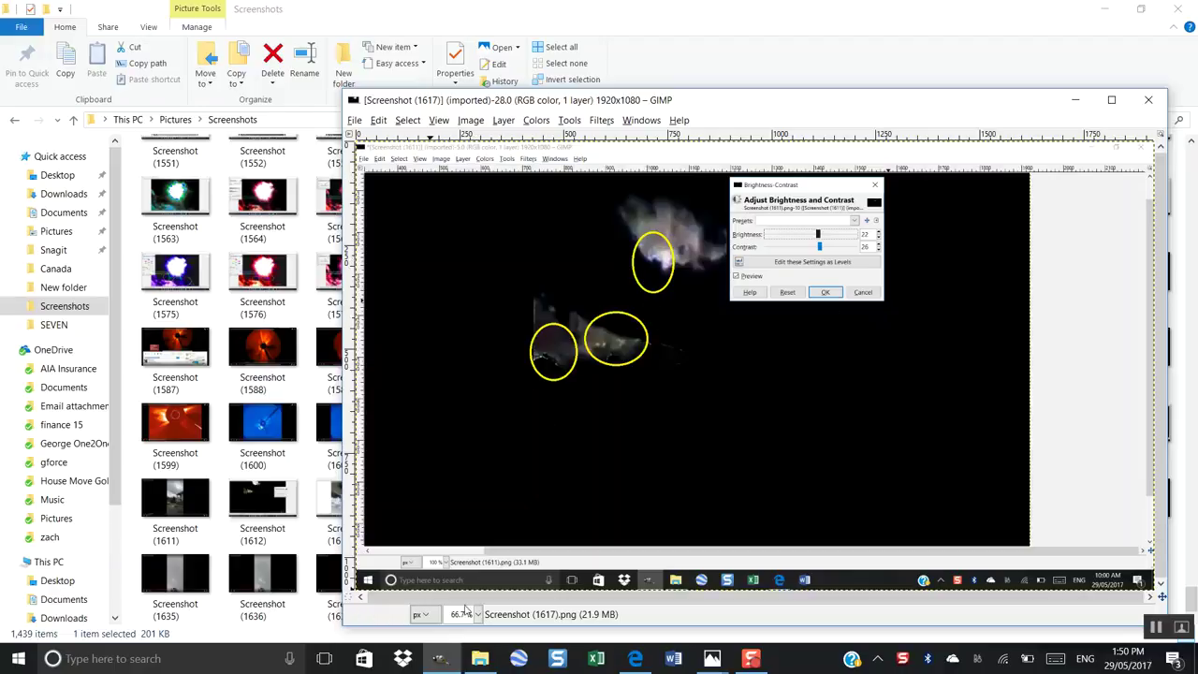
left_click(1112, 99)
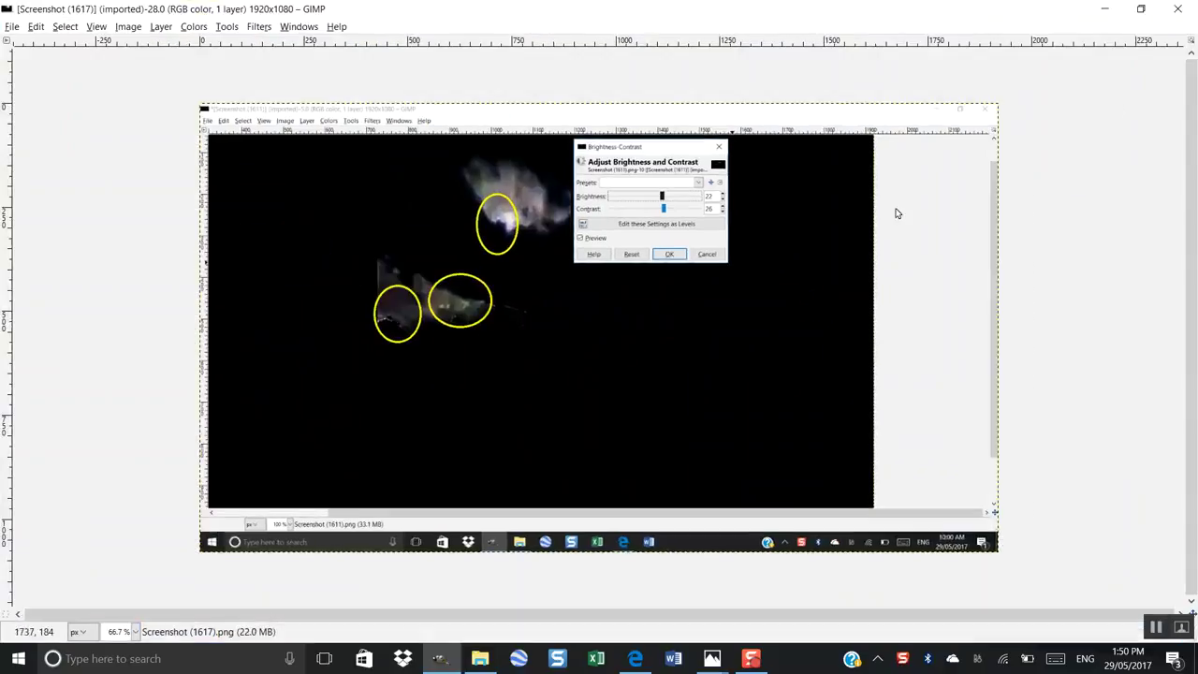
left_click(134, 634)
left_click(126, 524)
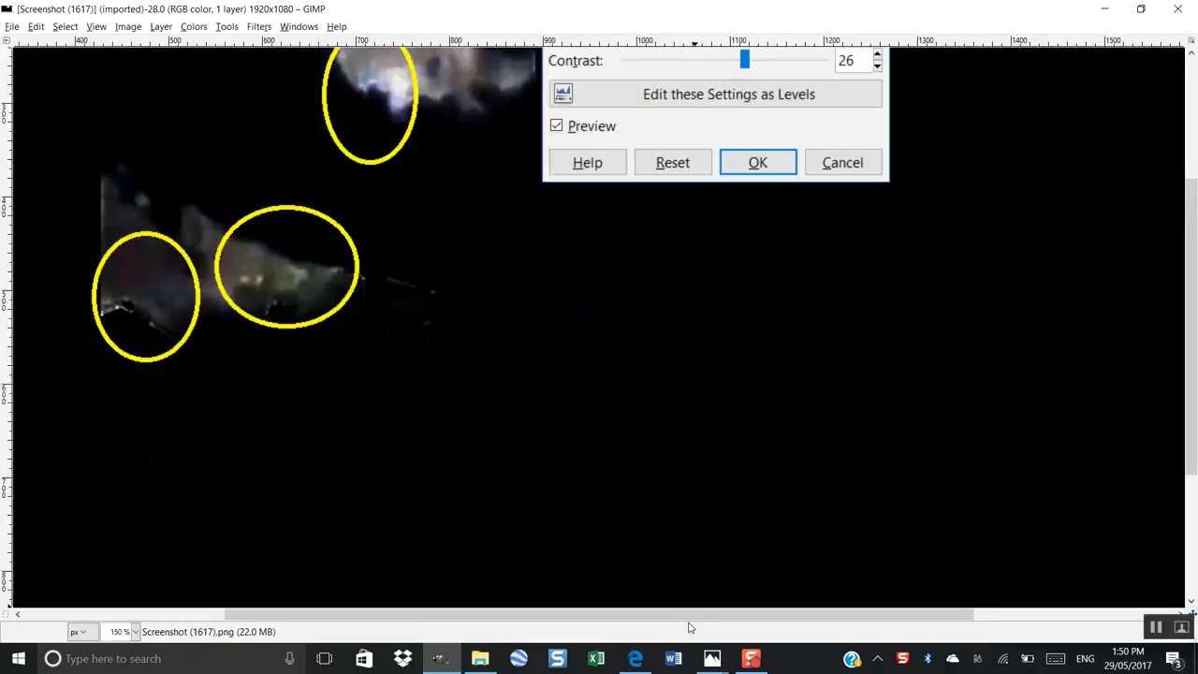
left_click_drag(687, 622, 562, 599)
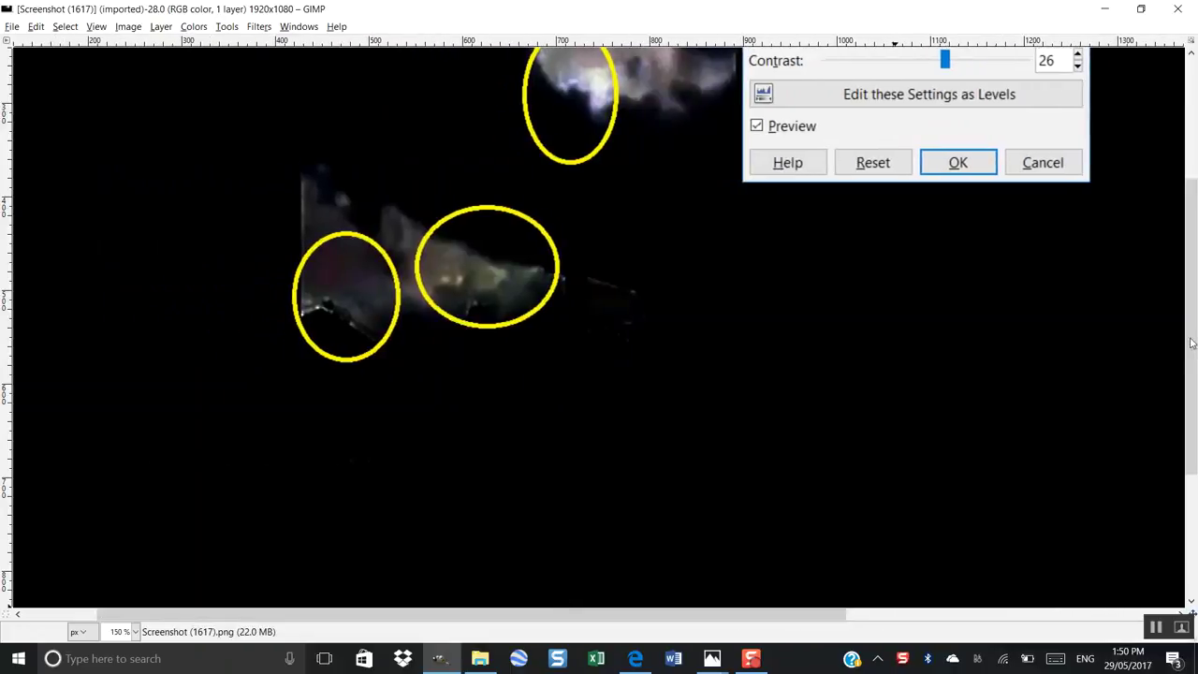
left_click_drag(1194, 339, 1182, 268)
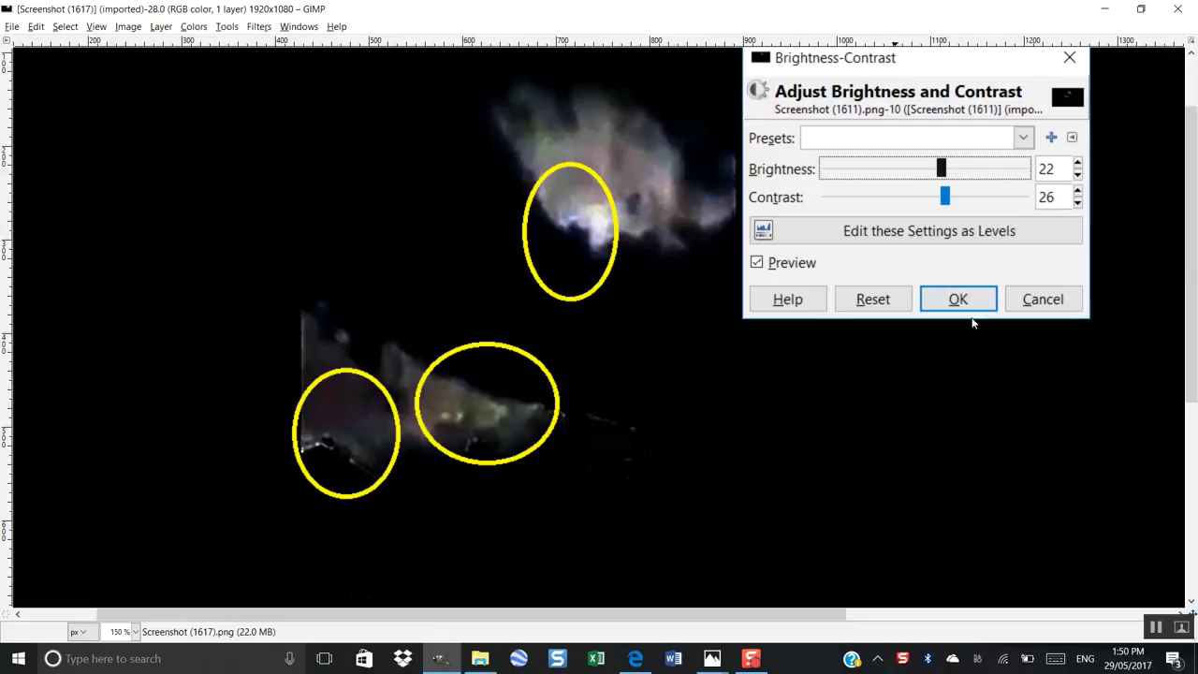
left_click(1188, 12)
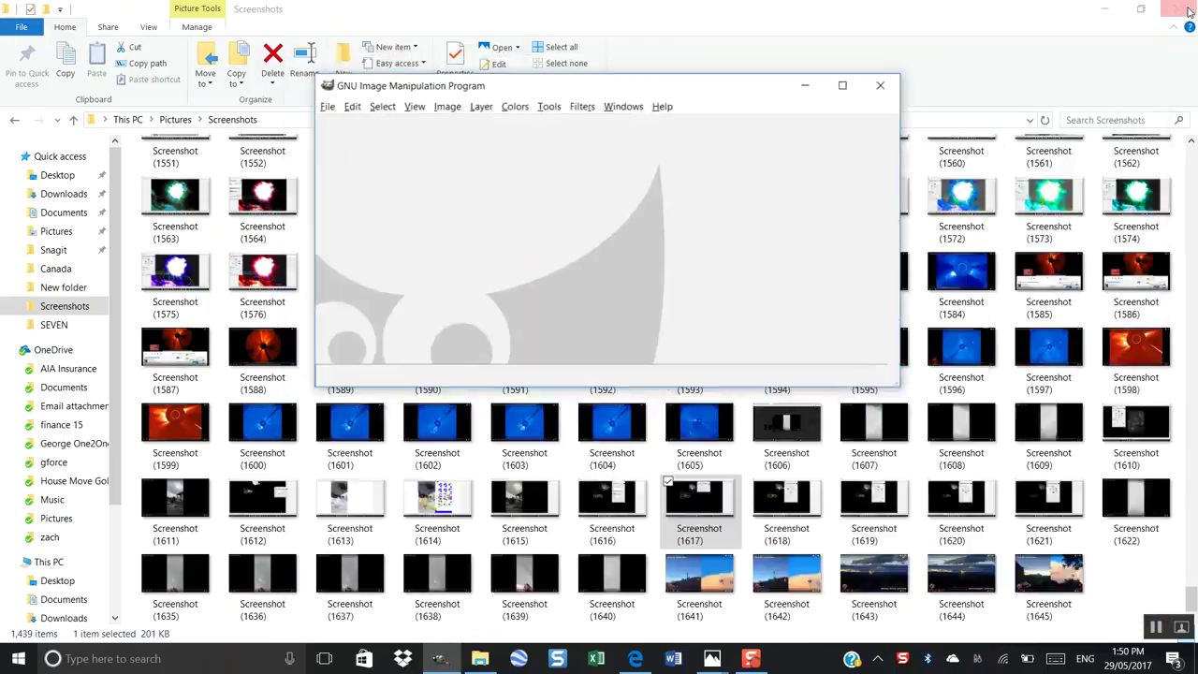
- Open Screenshot (1618) in GIMP to view the circled areas under the Hue-Saturation adjustment
left_click(784, 499)
double_click(783, 498)
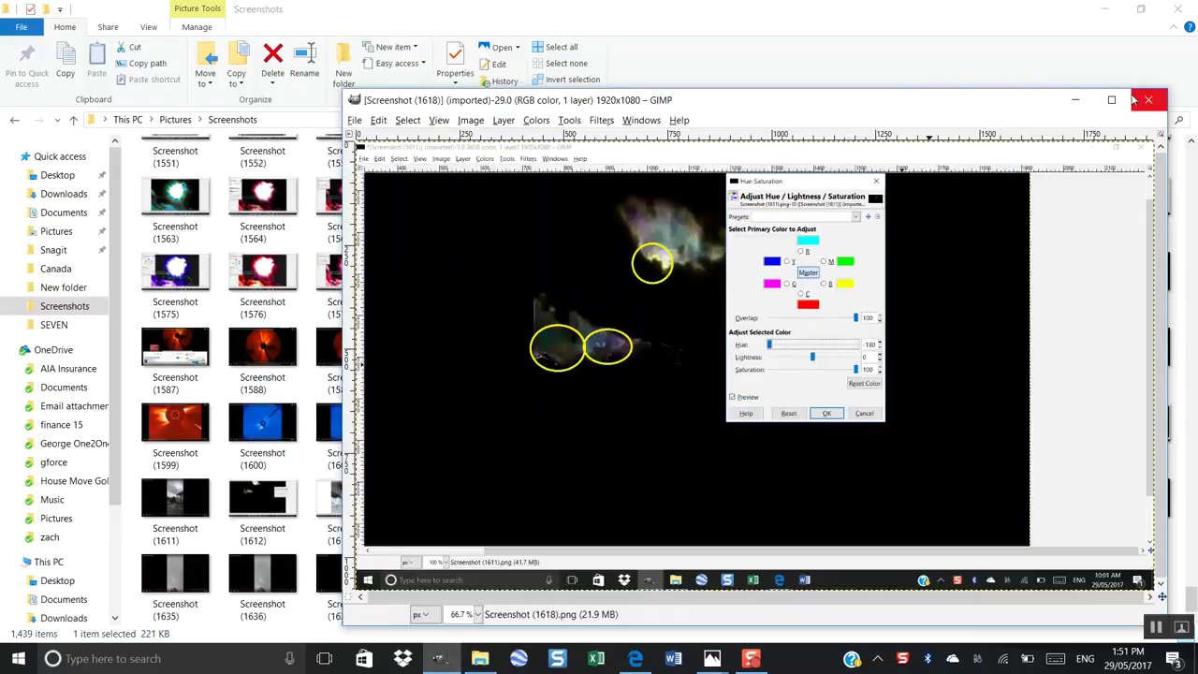
- Examine the three circled areas of Screenshot (1618) in a maximized GIMP window at 150% zoom, and close the image
left_click(1111, 99)
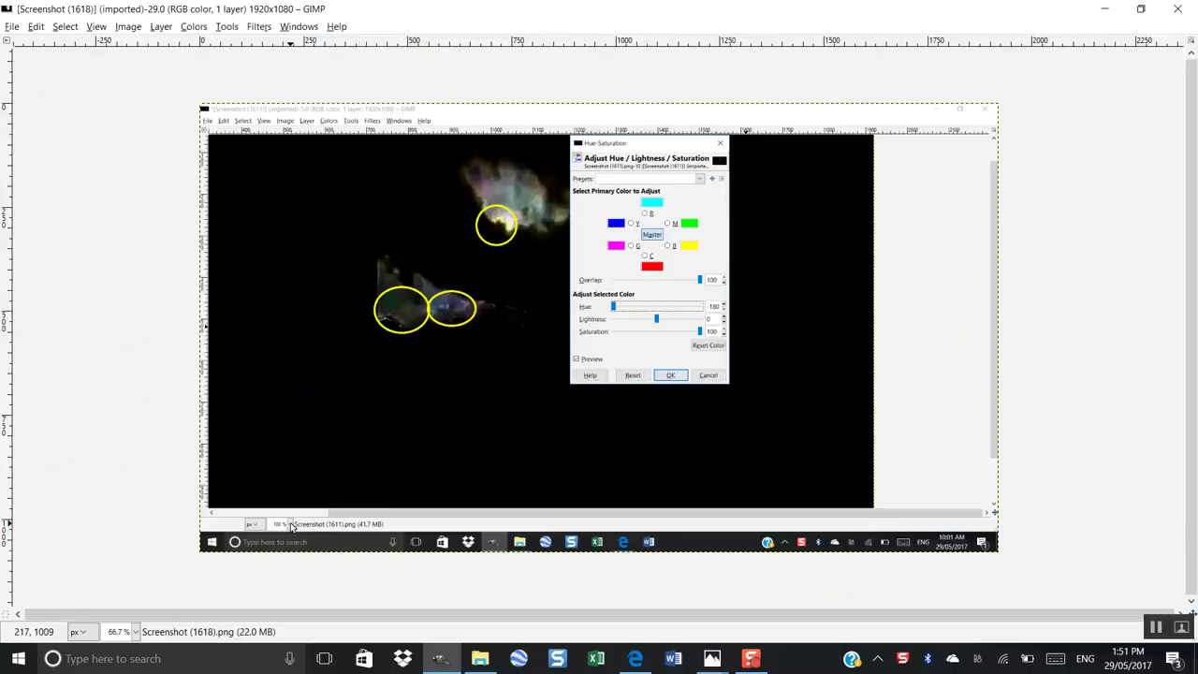
key("ctrl+shift+f")
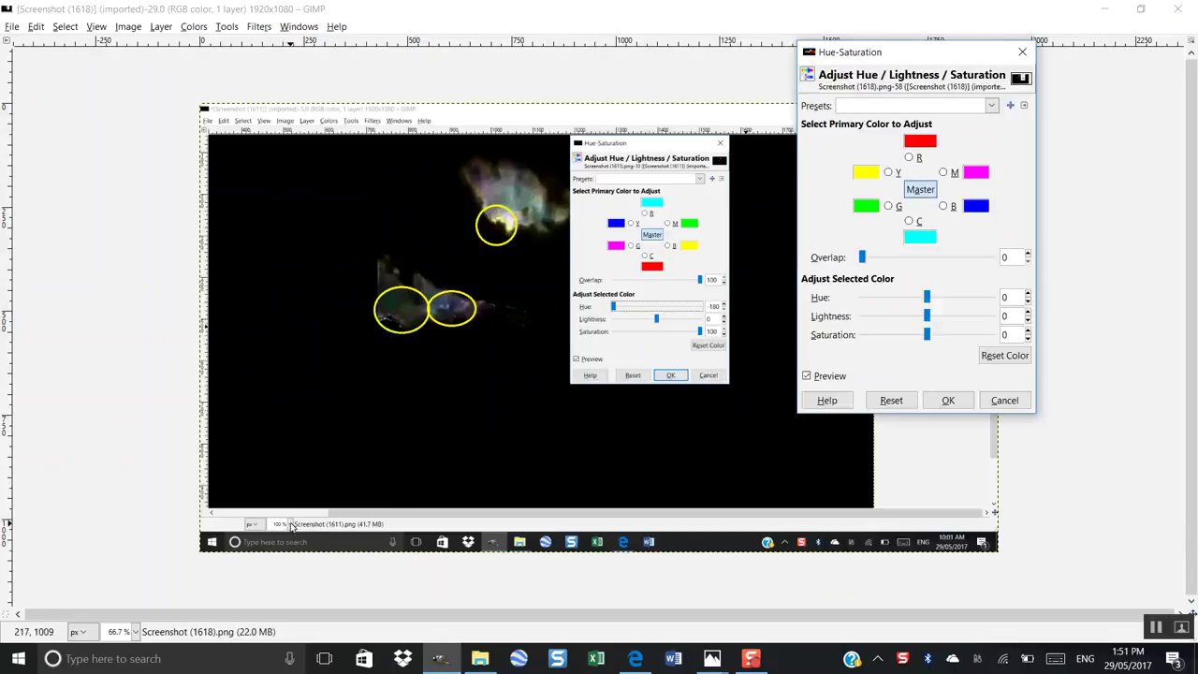
left_click(291, 527)
left_click(135, 633)
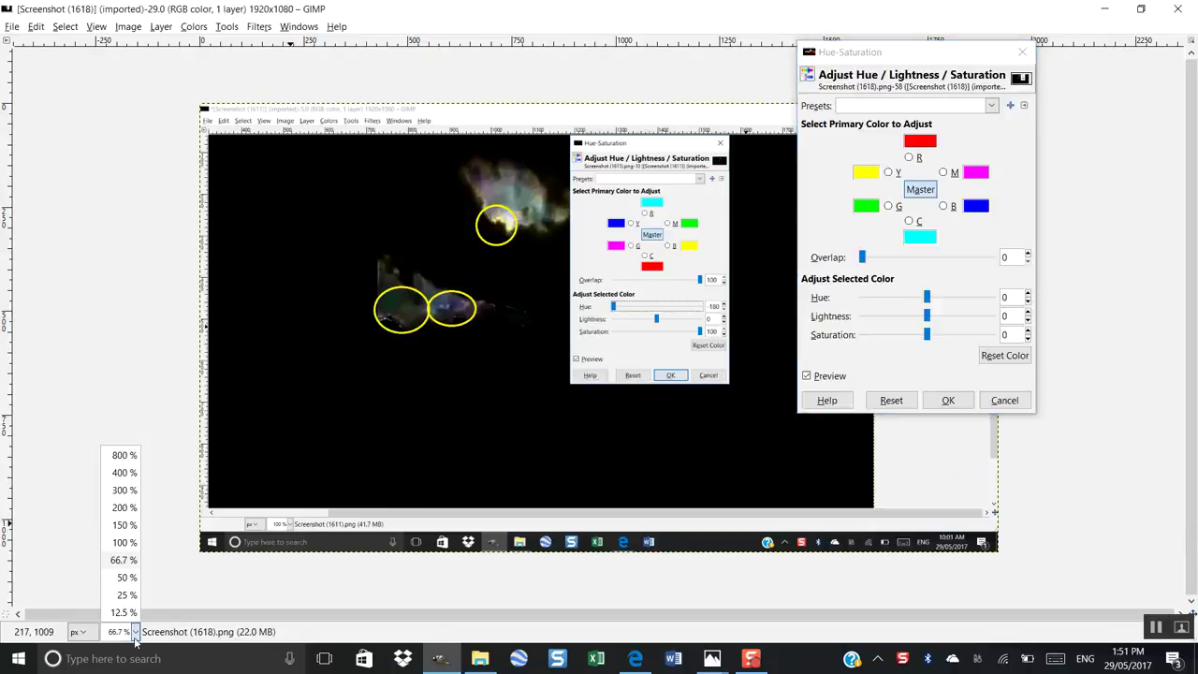
left_click(122, 527)
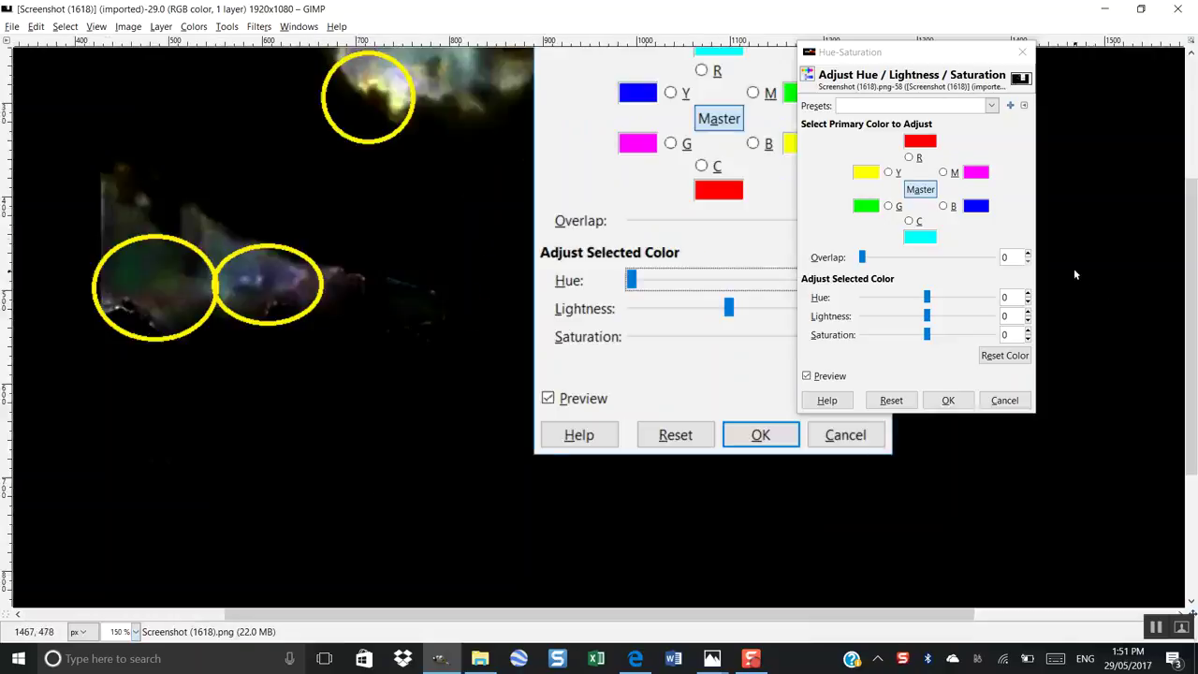
left_click(1024, 55)
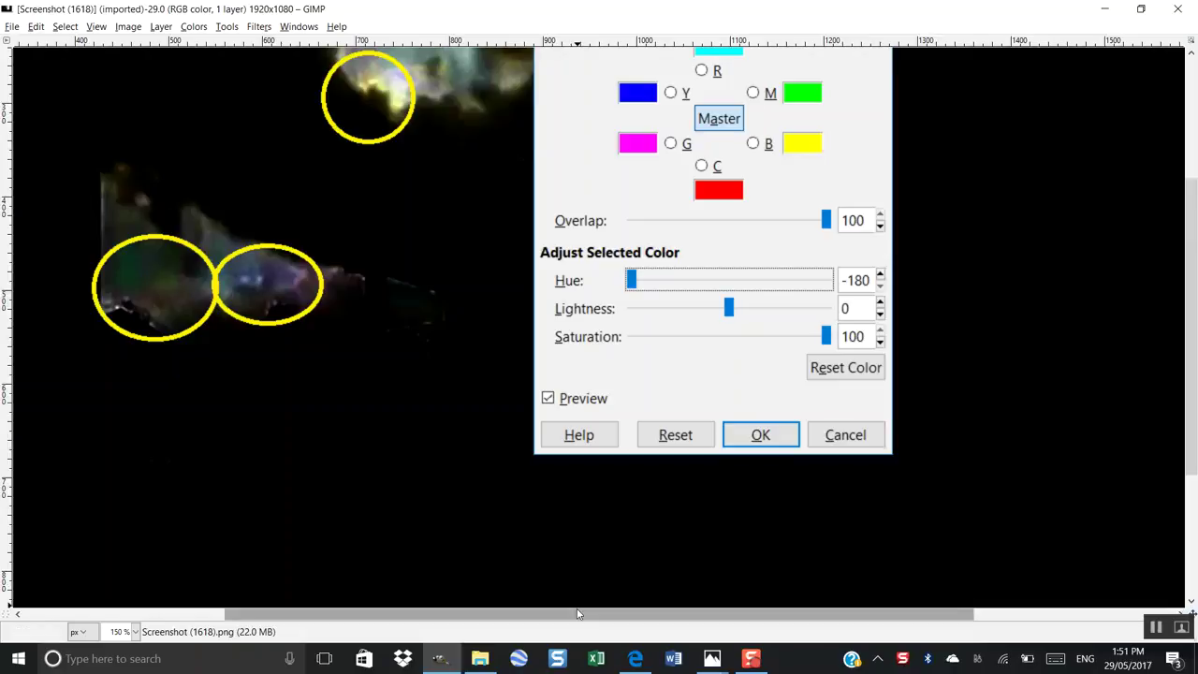
scroll(1191, 392, "up", 3)
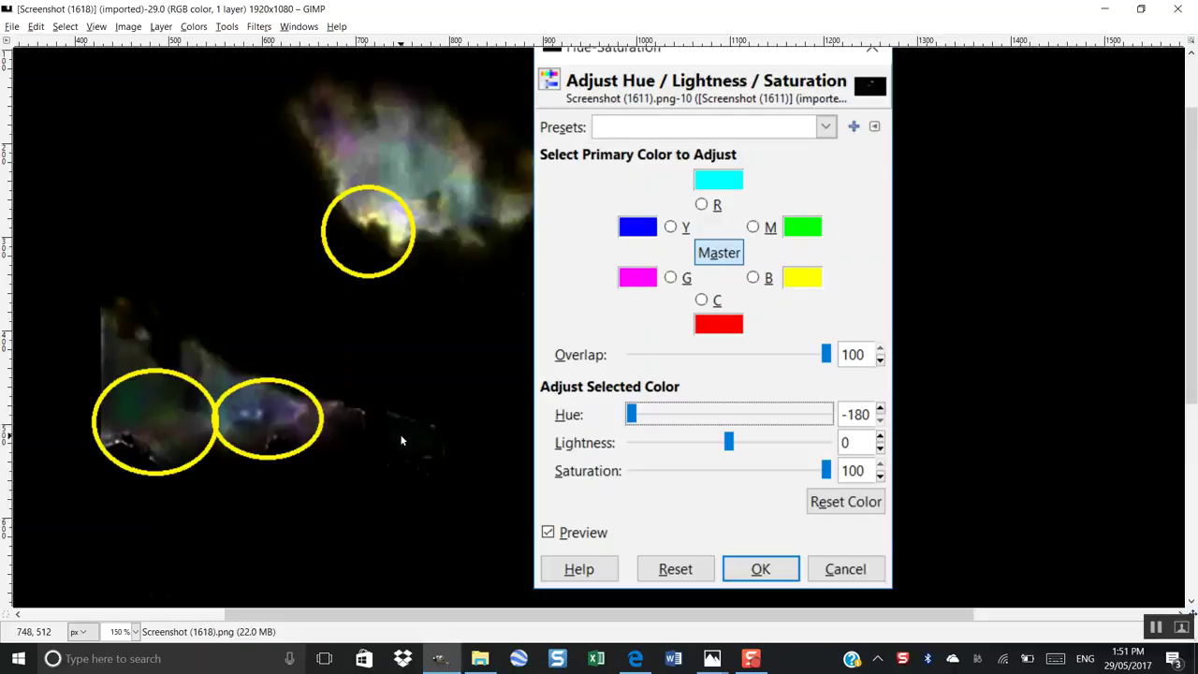
left_click(1182, 10)
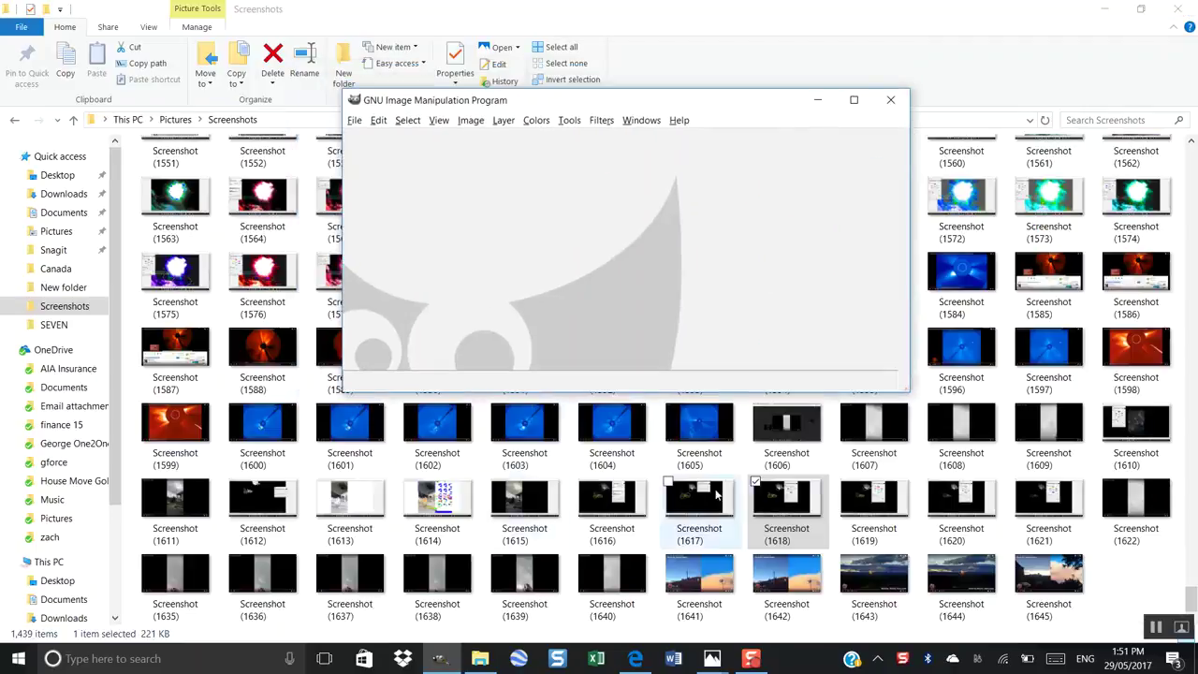
- Open Screenshot (1619) in GIMP, examine its two circled areas at 150% zoom, and close the image
left_click_drag(887, 502, 749, 316)
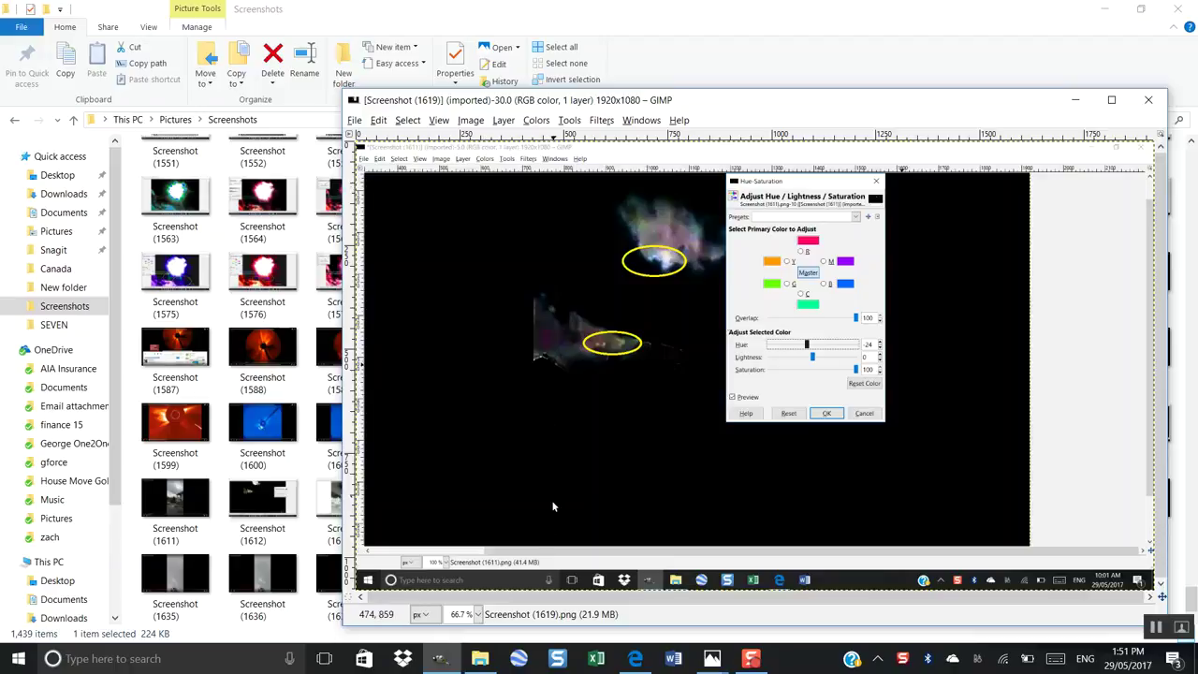
left_click(478, 613)
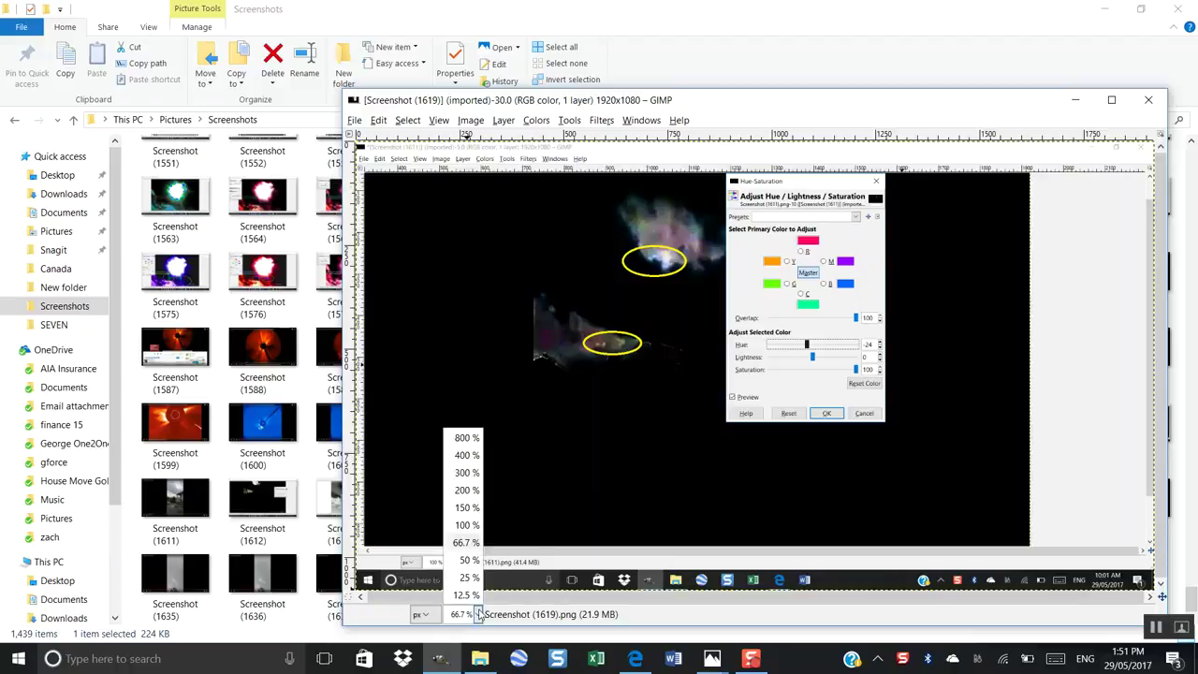
left_click(467, 507)
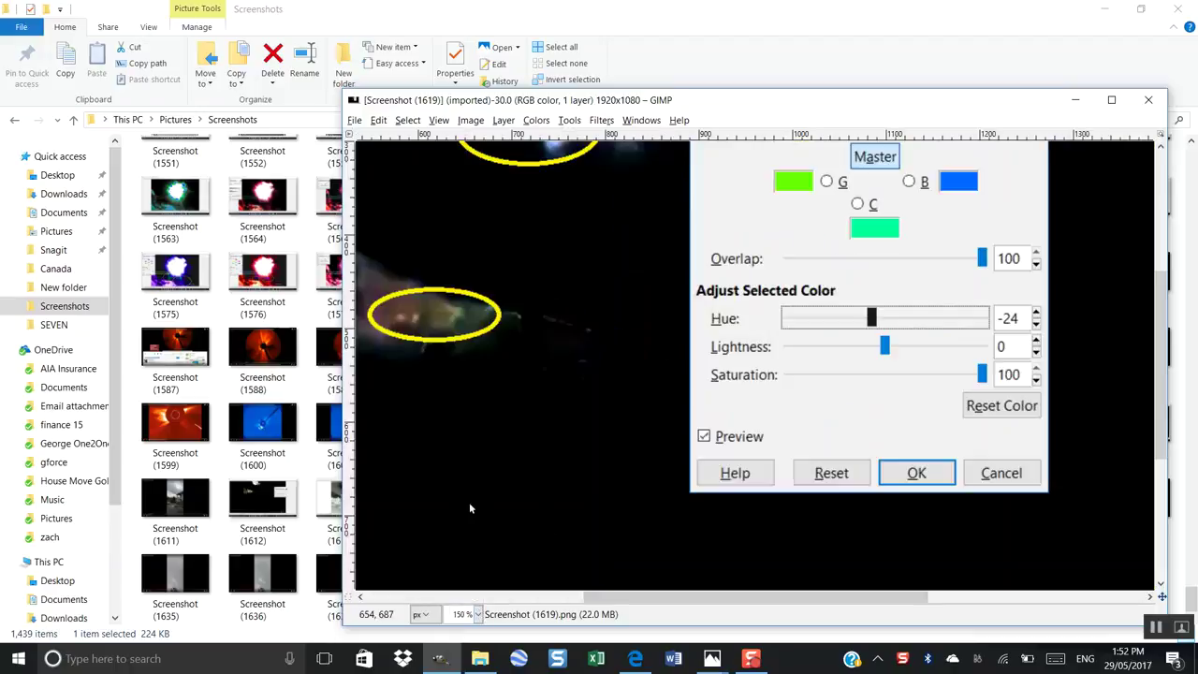
scroll(1148, 285, "up", 5)
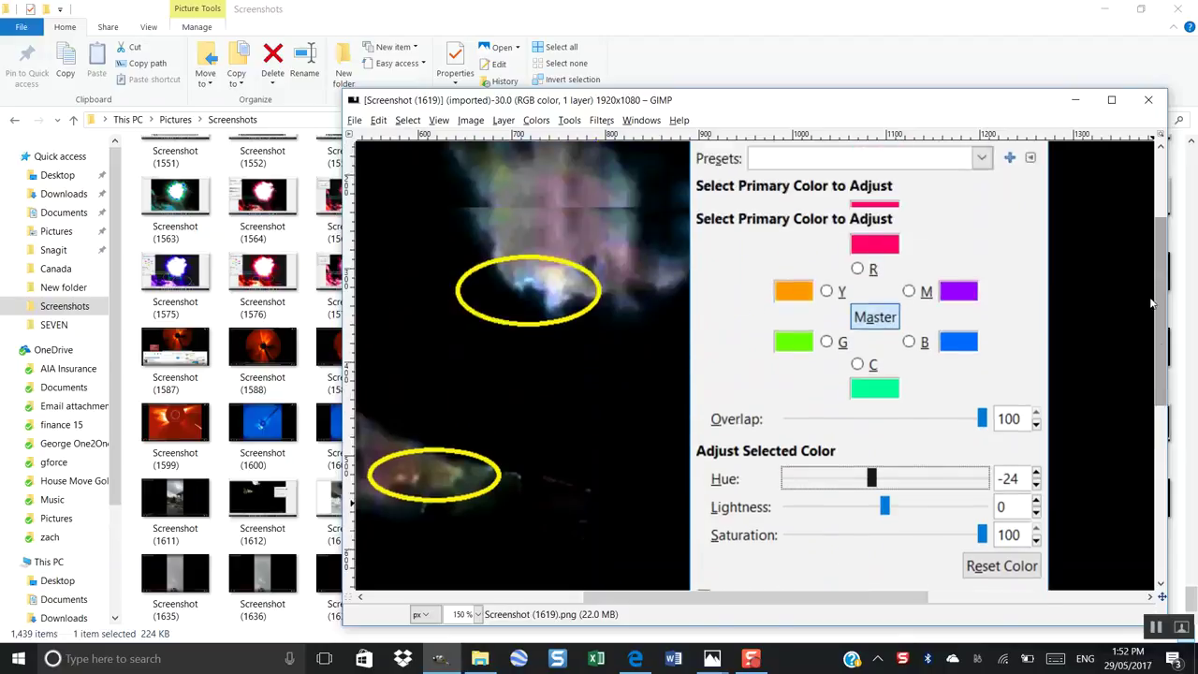
scroll(1148, 286, "down", 2)
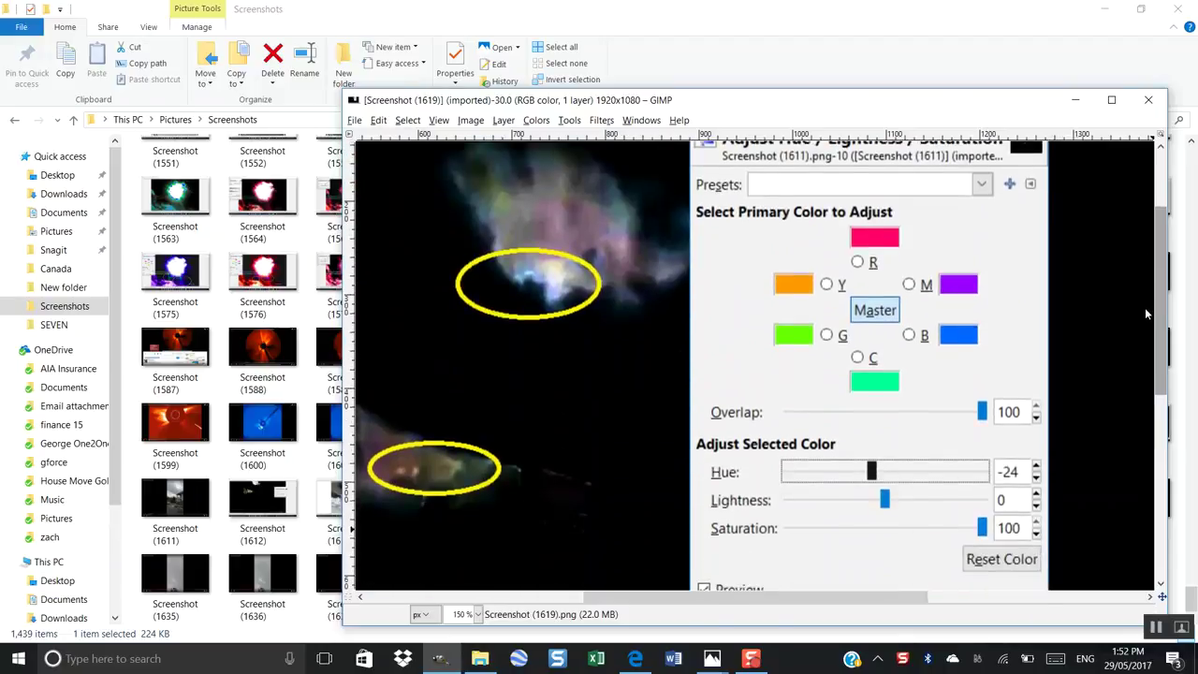
left_click(1109, 101)
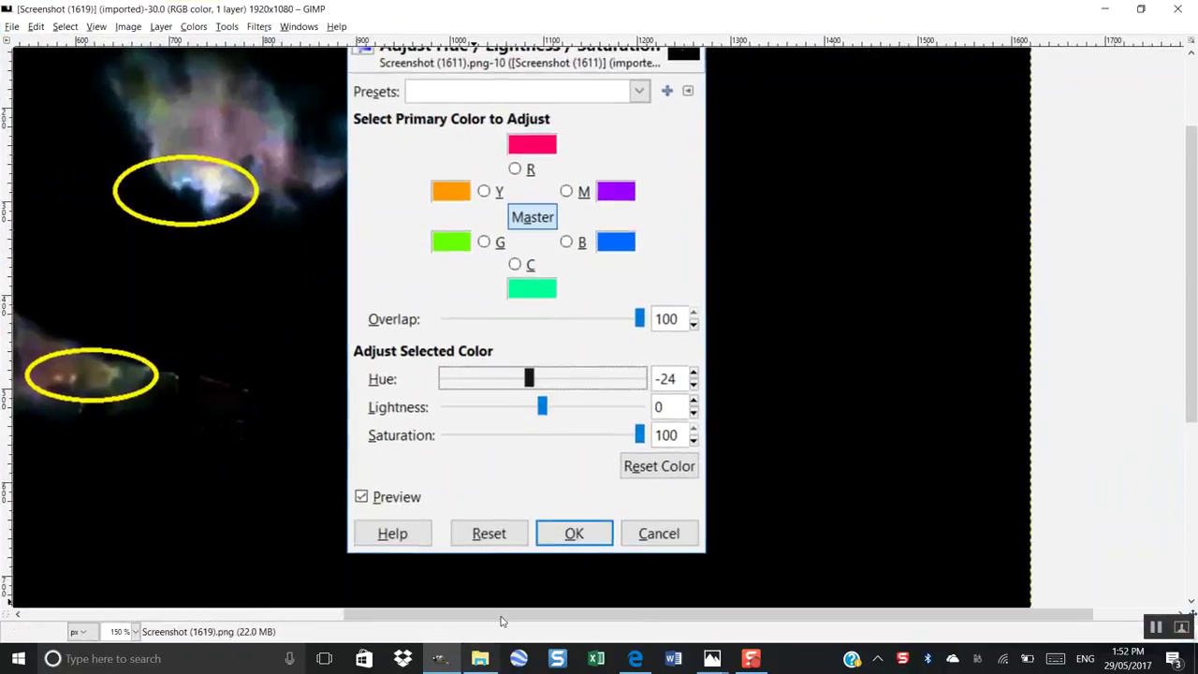
left_click_drag(502, 614, 339, 616)
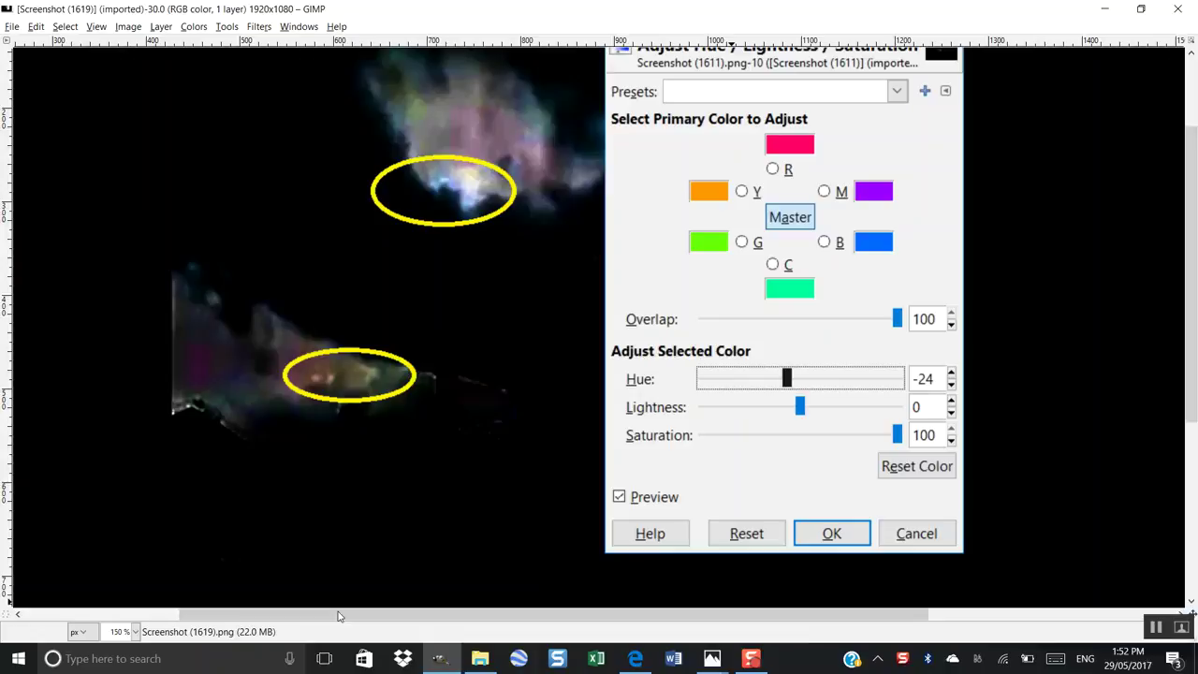
left_click_drag(486, 618, 464, 610)
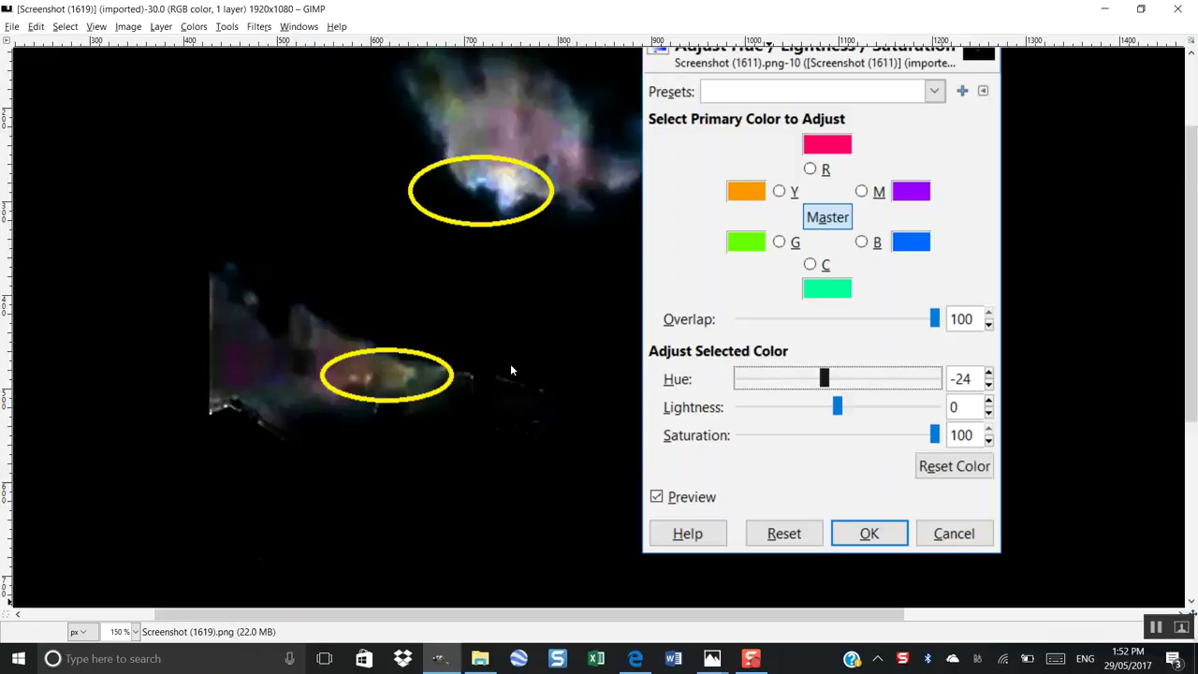
left_click(1179, 11)
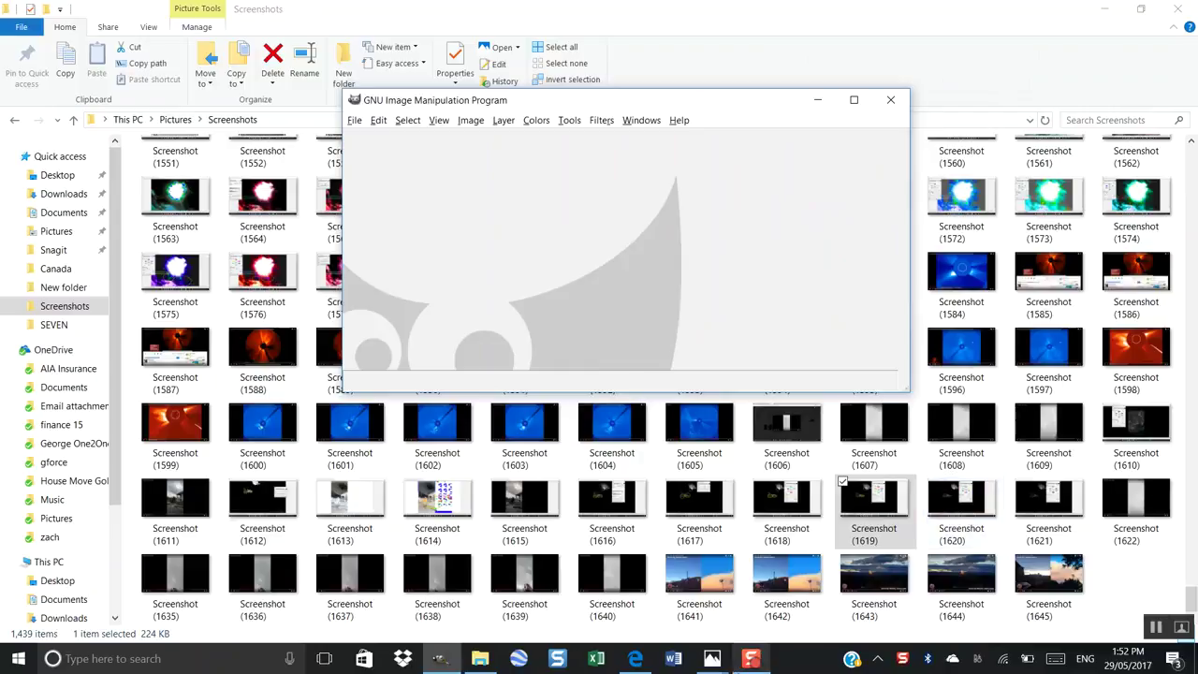
- Open Screenshot (1561) from the Screenshots folder in GIMP to view the three labelled orbs beside the sun, and close the image
left_click(751, 658)
scroll(505, 374, "up", 1)
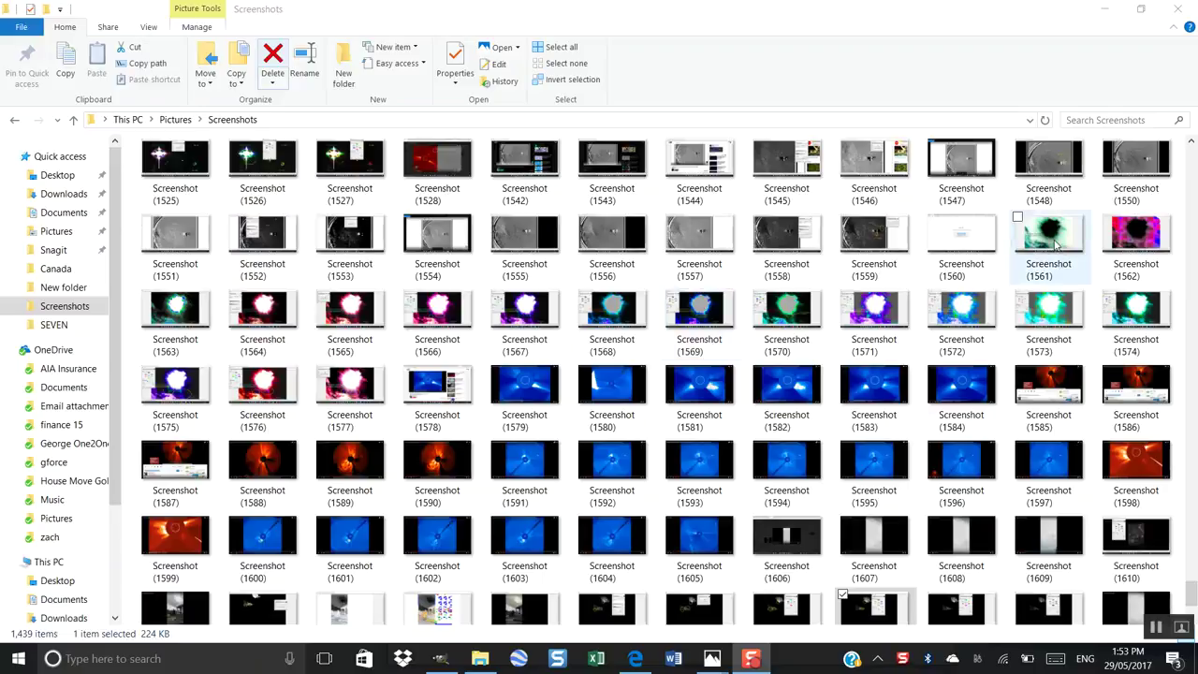
left_click(440, 658)
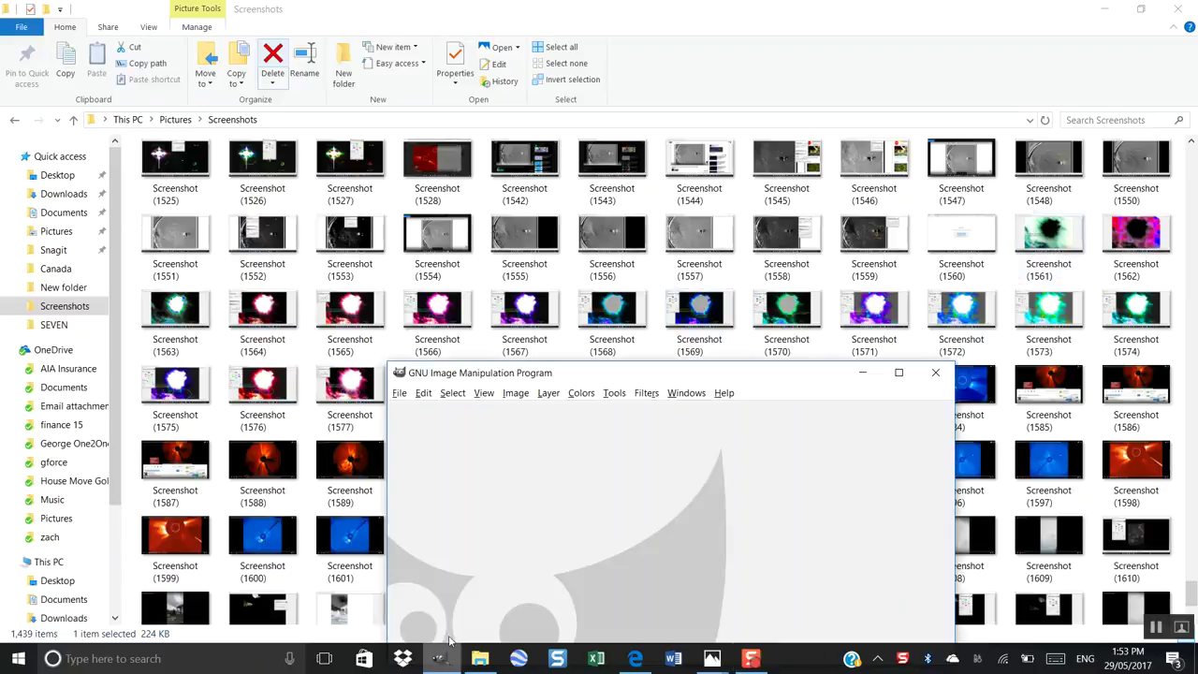
left_click_drag(1067, 234, 690, 531)
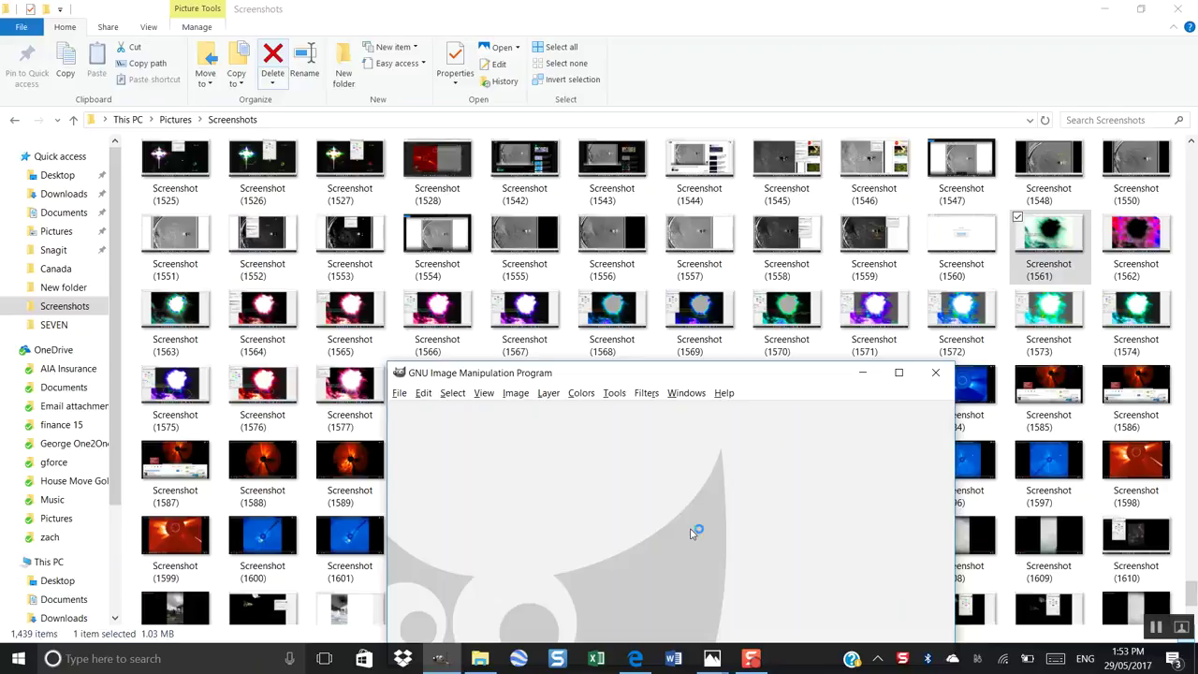
left_click_drag(951, 367, 869, 67)
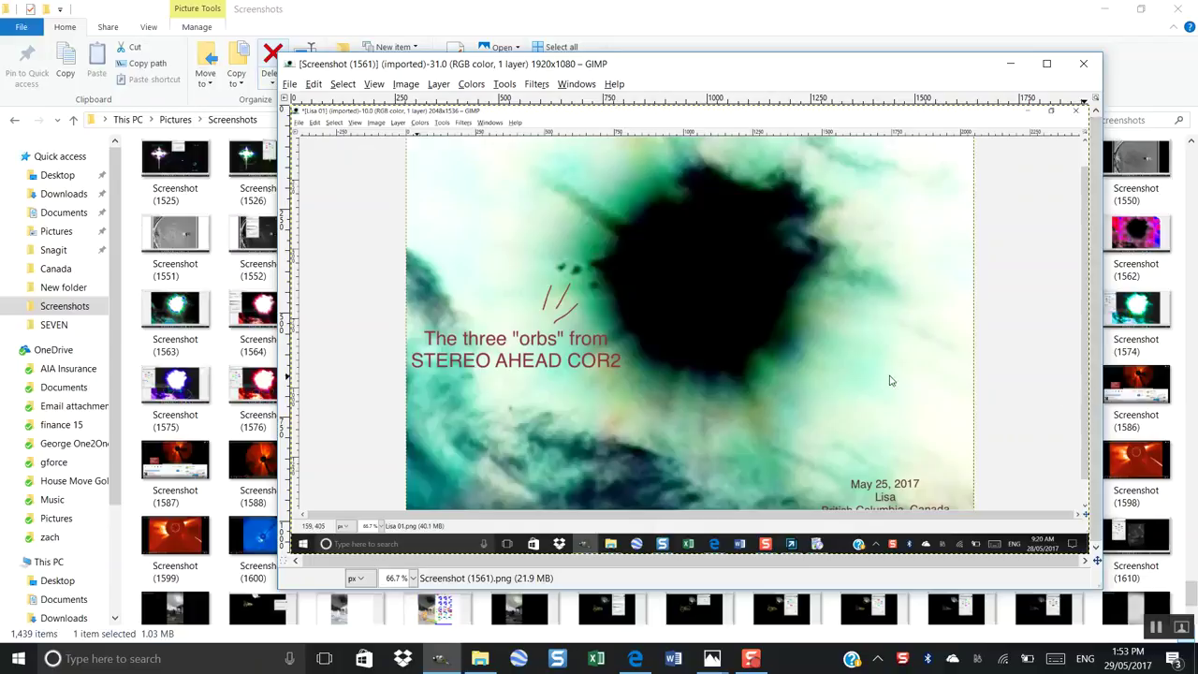
left_click(1083, 67)
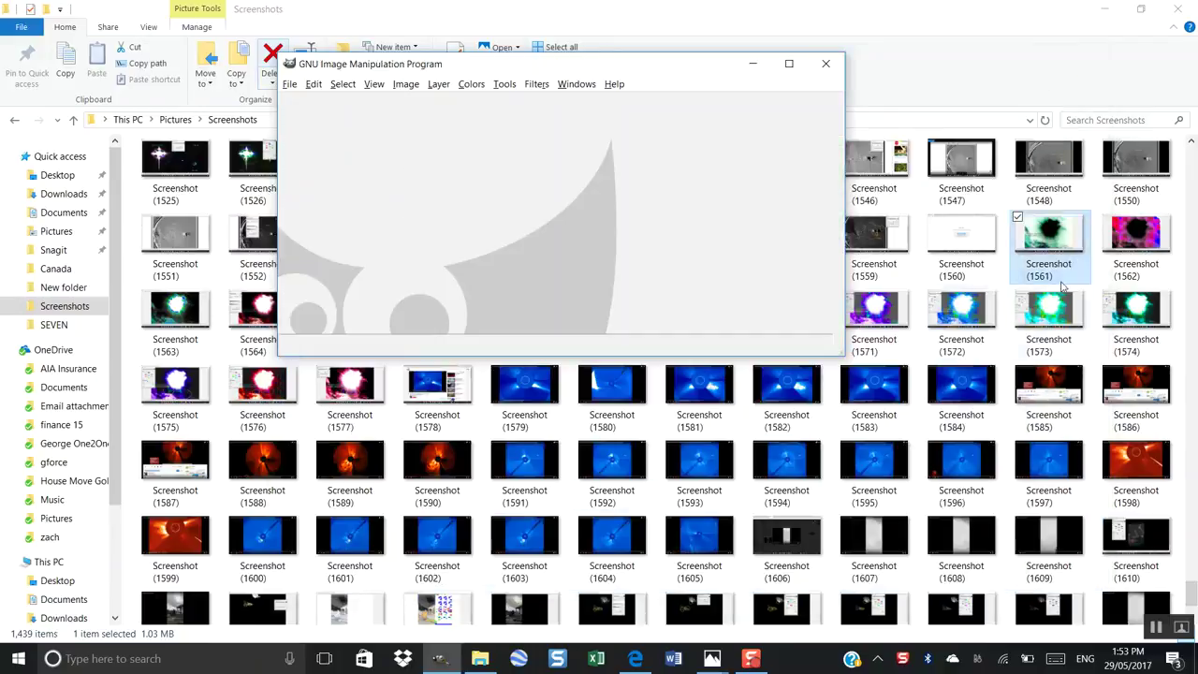
- View the colour-altered versions of the three orbs in Screenshot (1562) and Screenshot (1563) in GIMP, closing each image
left_click_drag(1135, 245, 708, 265)
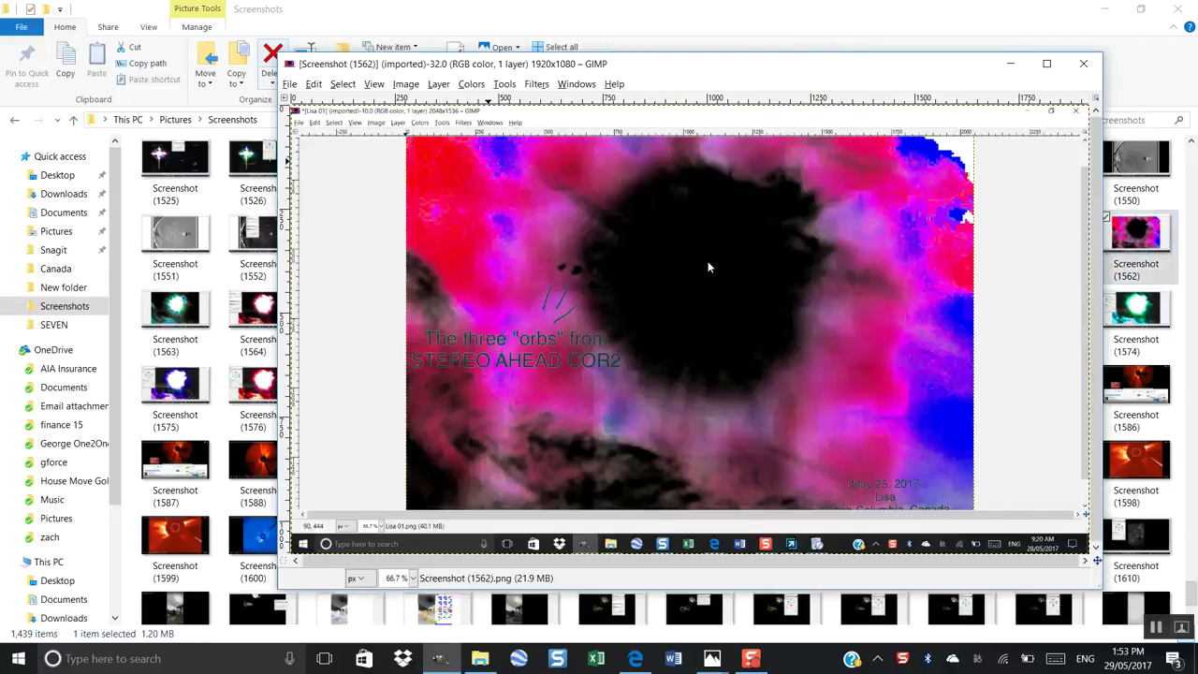
left_click(1086, 63)
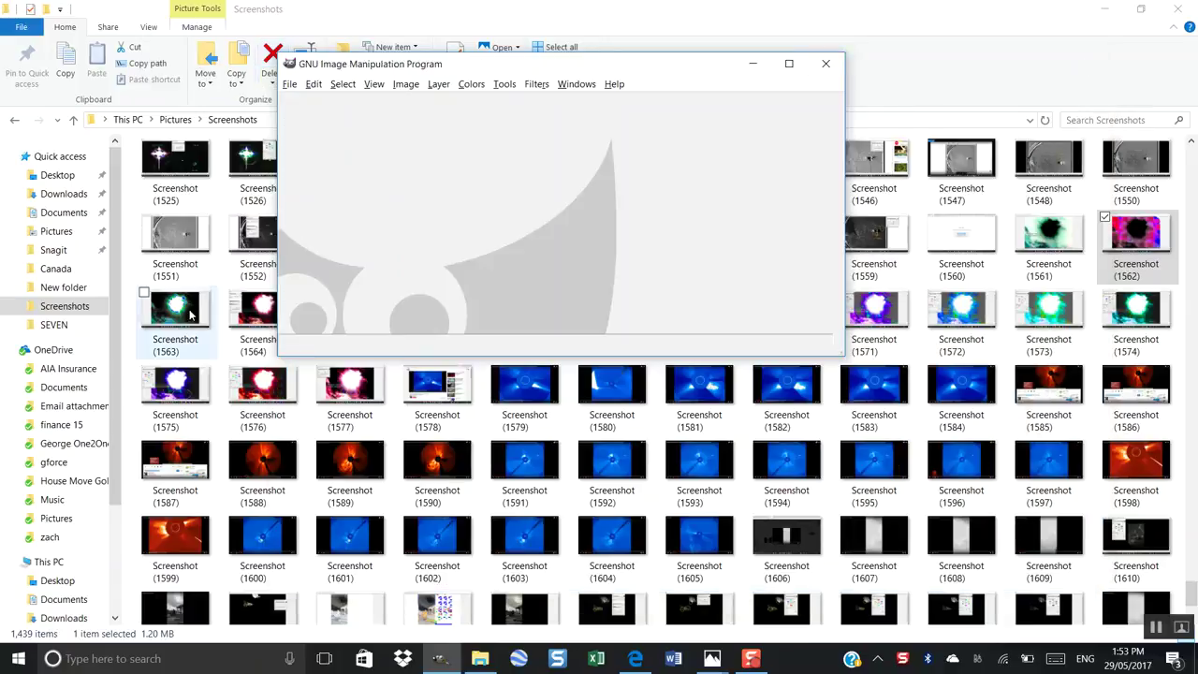
left_click_drag(181, 316, 428, 240)
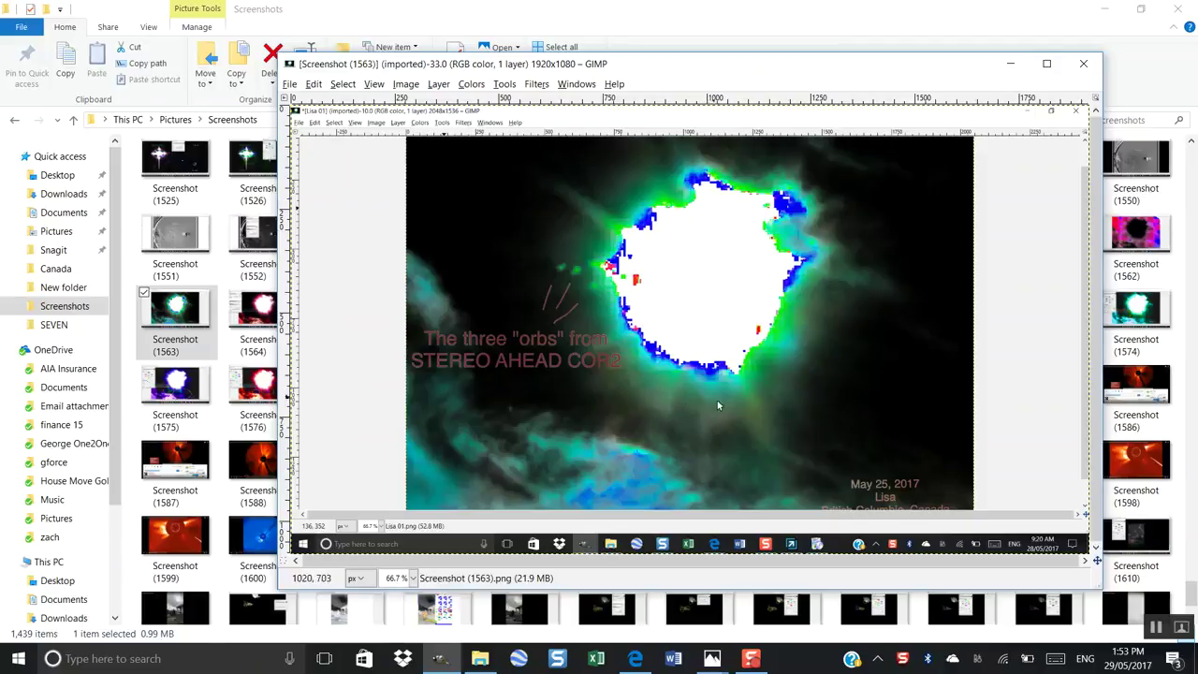
left_click(1047, 63)
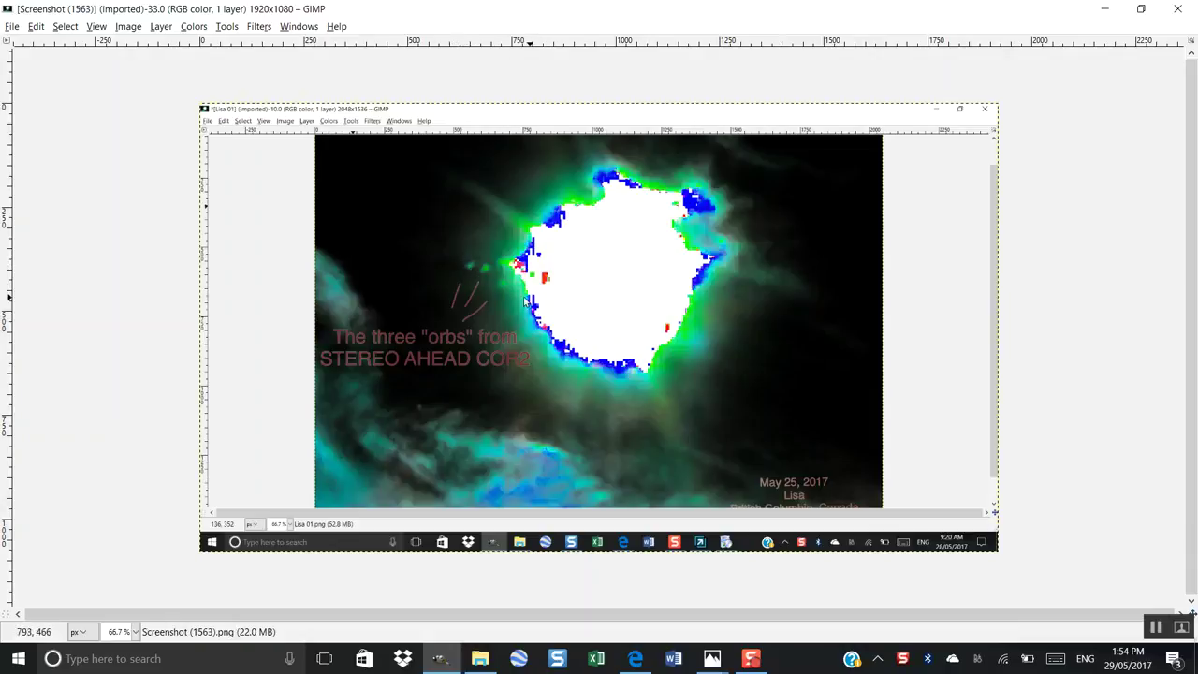
left_click(1177, 11)
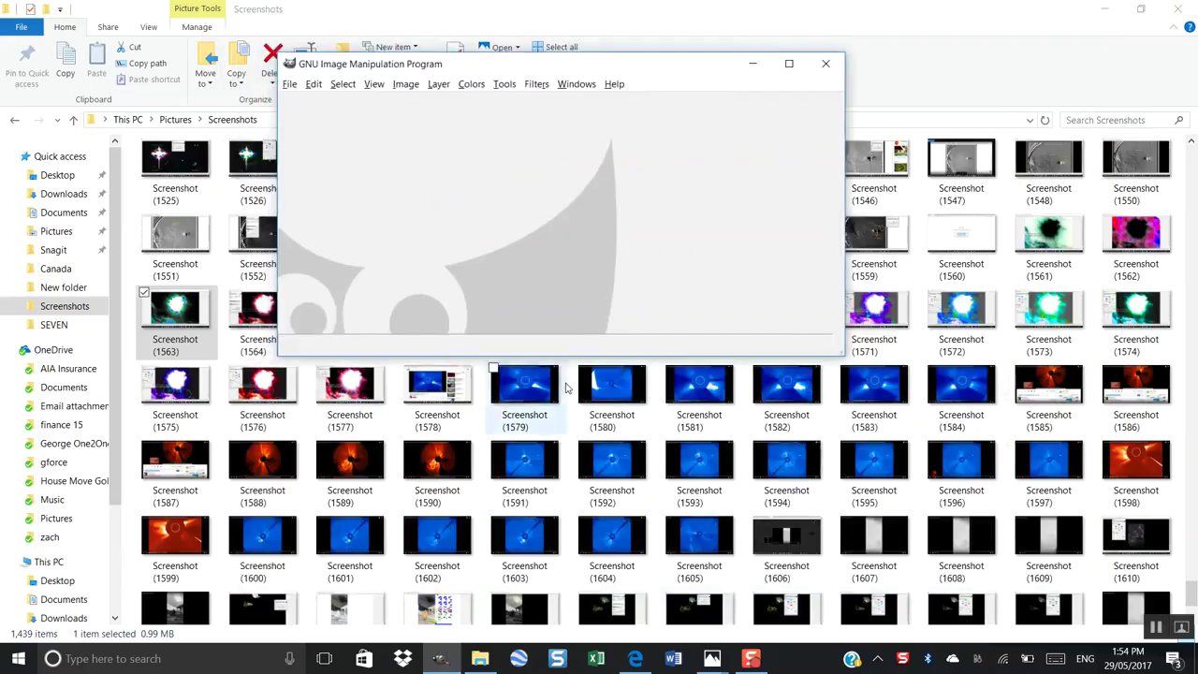
- Open Screenshot (1565) in GIMP, examine the orbs and the area below the sun at 150% and 100% zoom, and close the image
left_click_drag(550, 78, 605, 386)
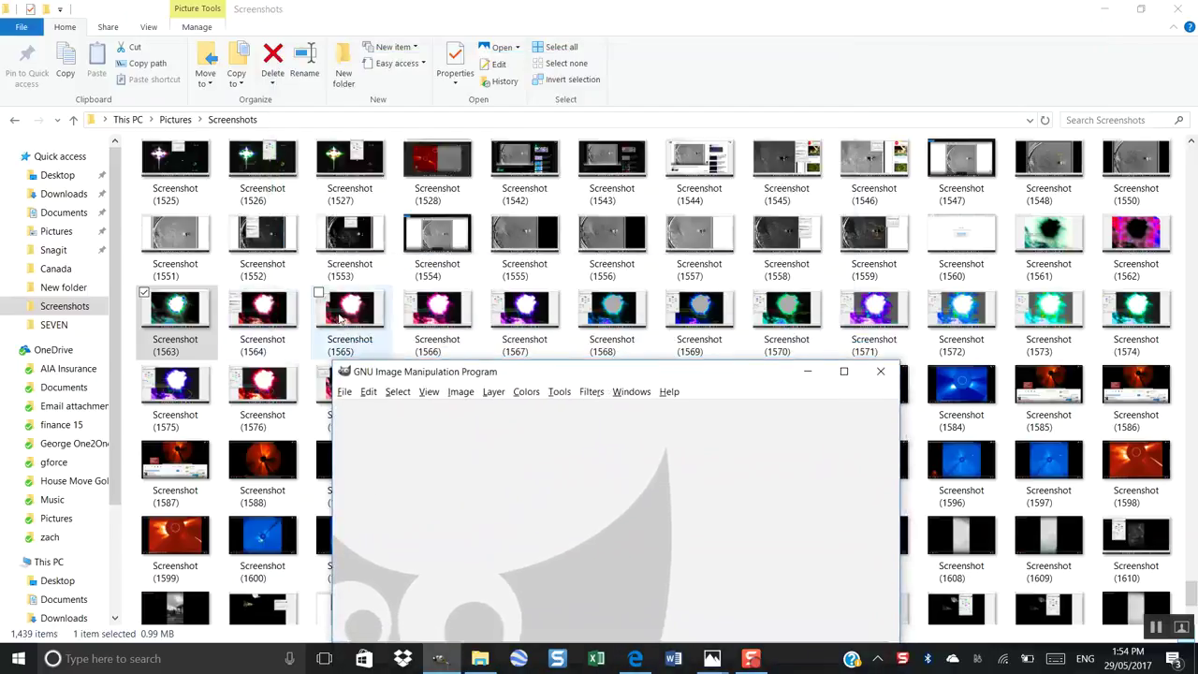
left_click(341, 318)
double_click(341, 318)
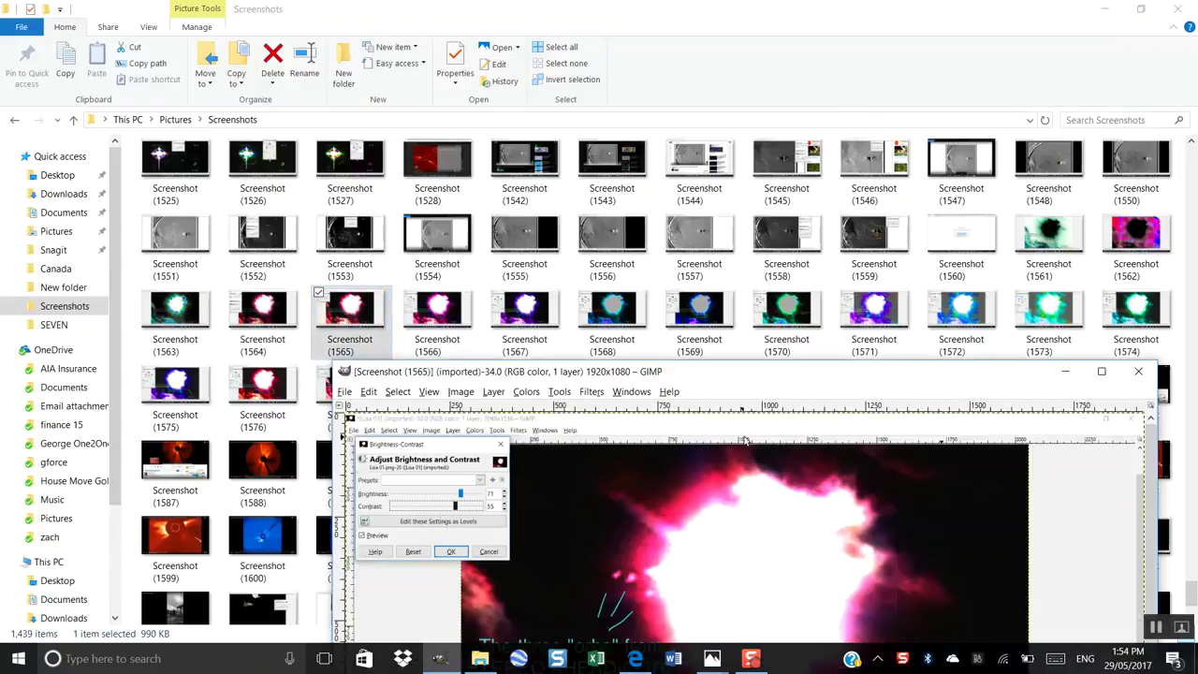
left_click_drag(757, 387, 636, 36)
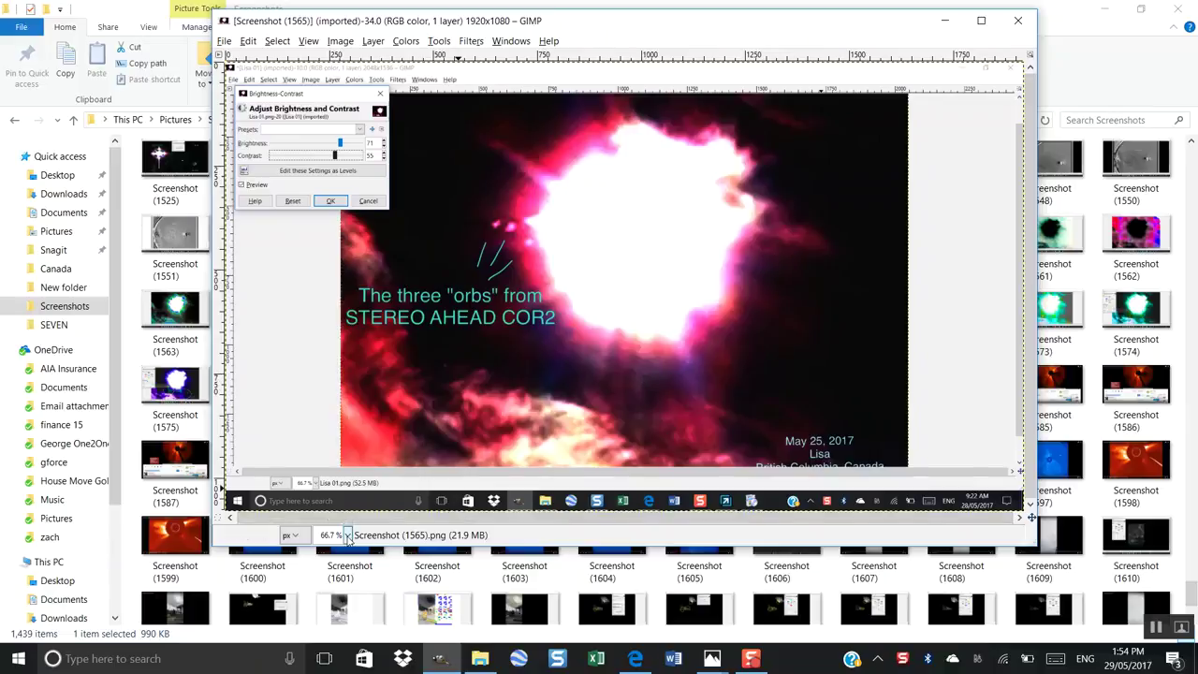
left_click(347, 535)
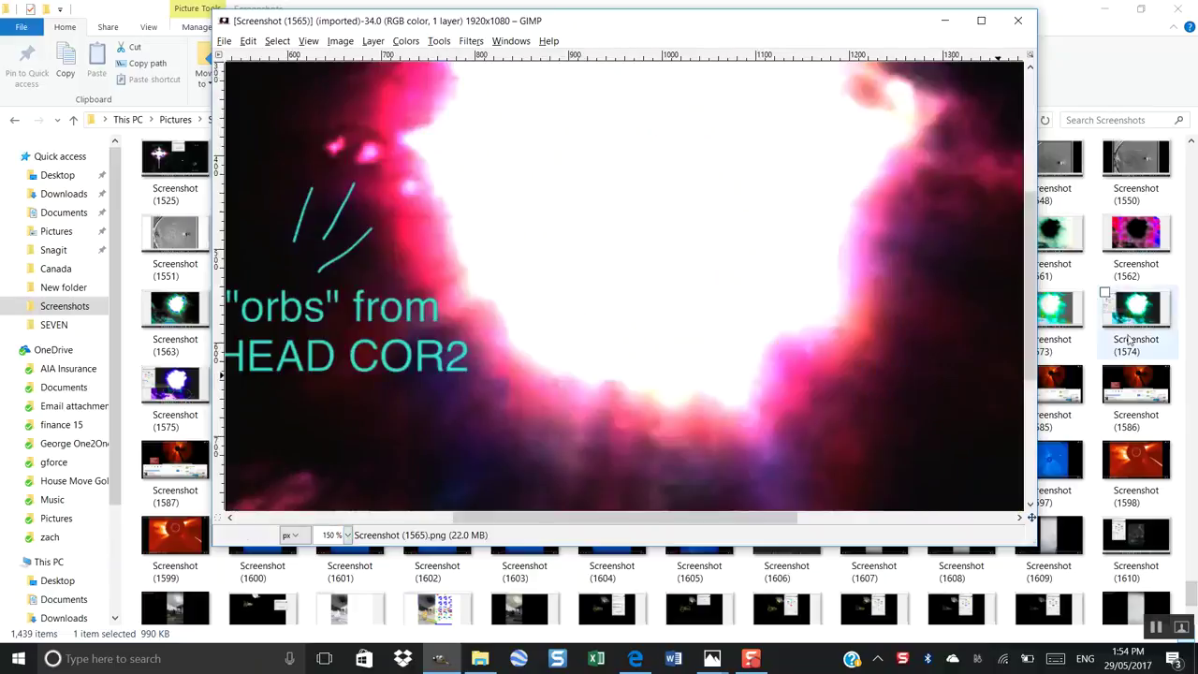
left_click_drag(1030, 320, 1037, 431)
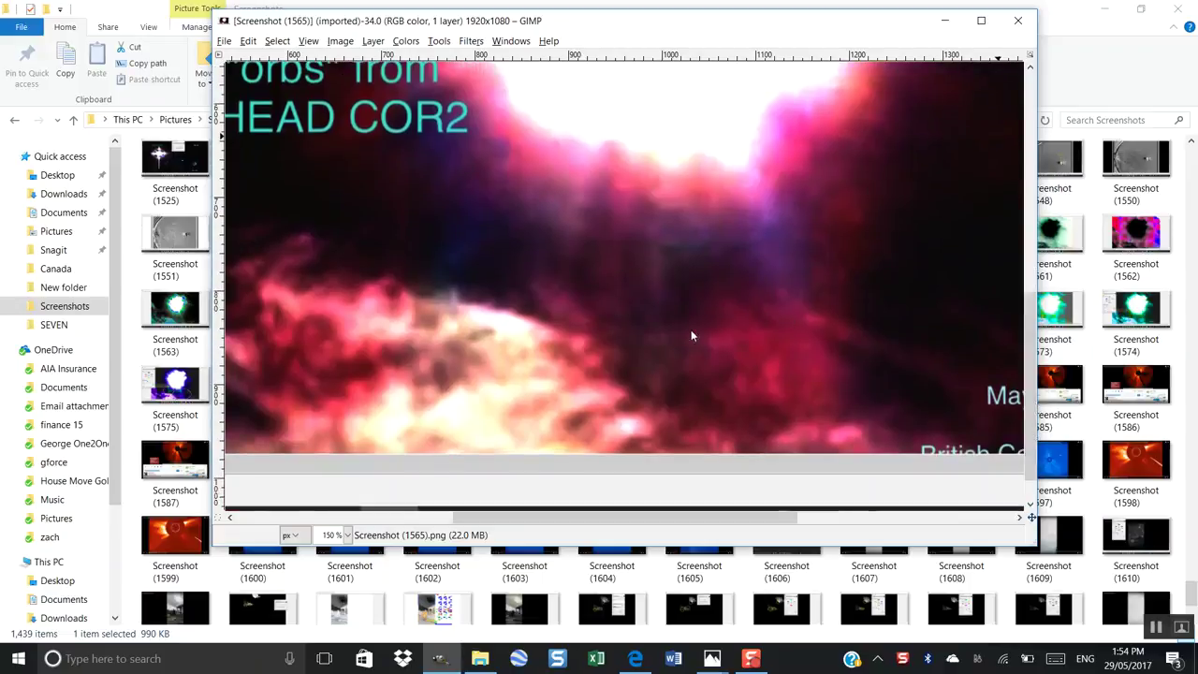
left_click_drag(678, 526, 704, 526)
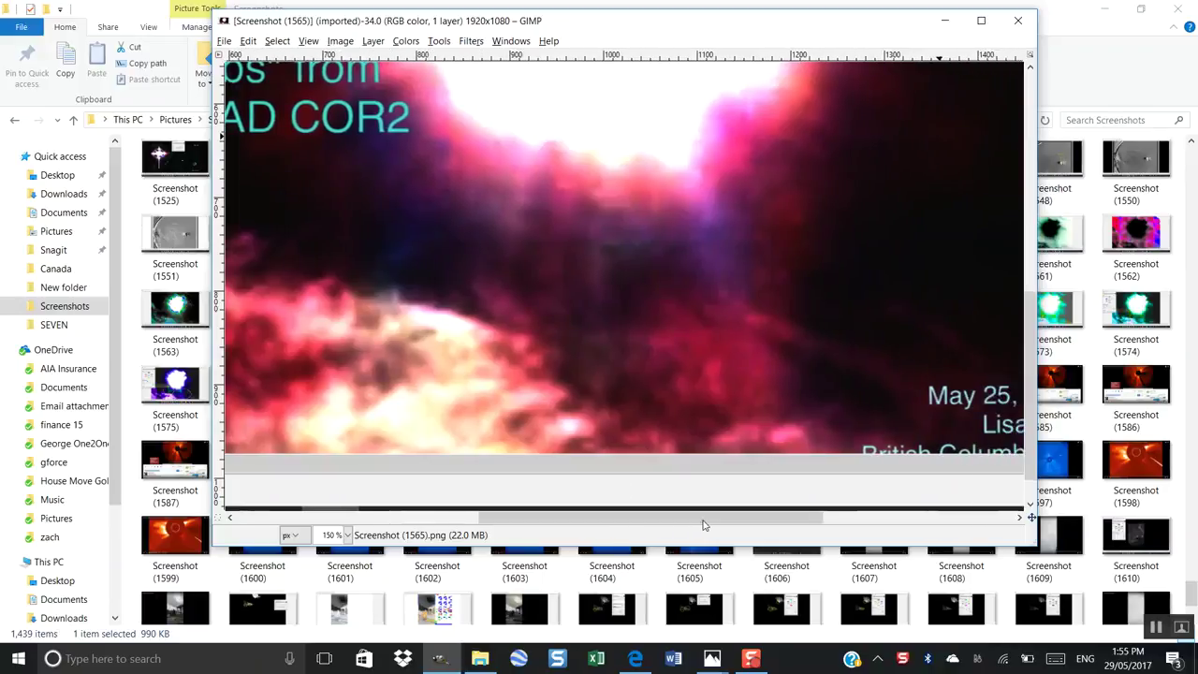
left_click(348, 535)
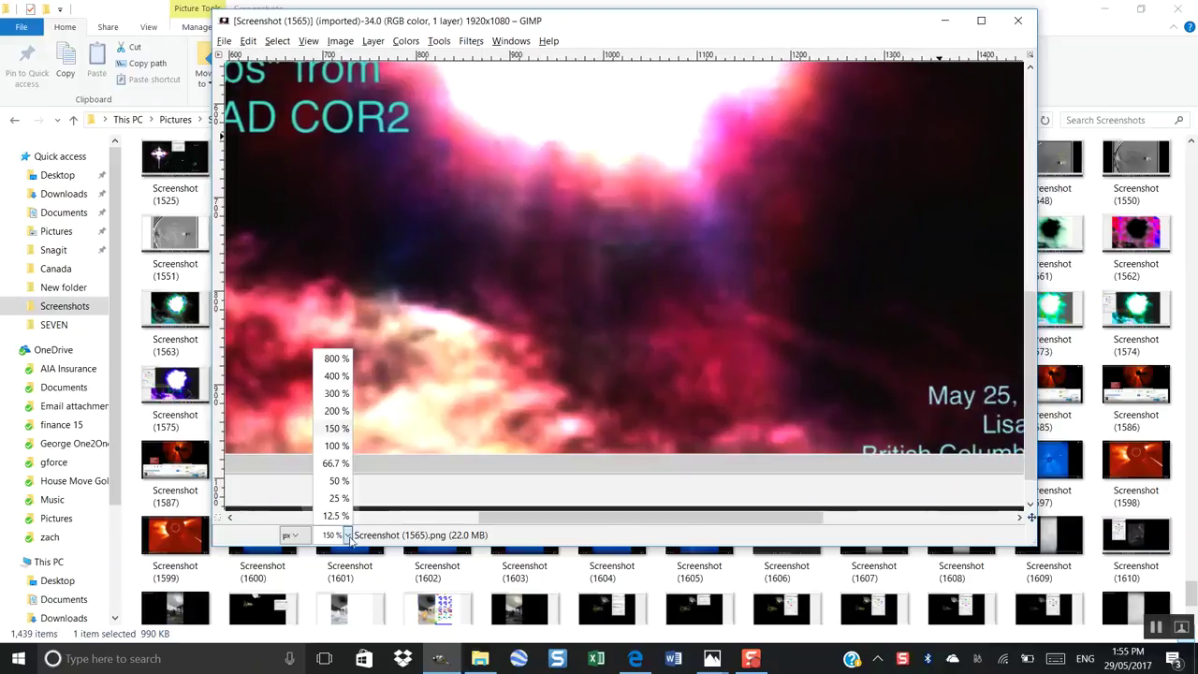
left_click(334, 446)
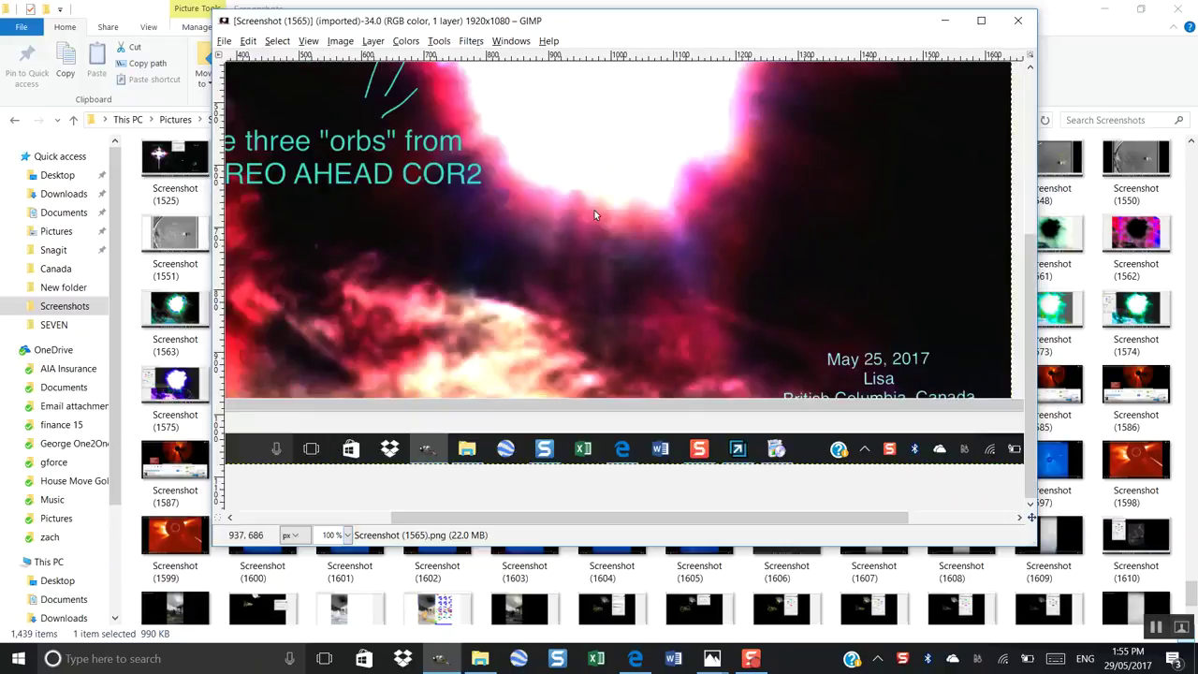
left_click(1021, 26)
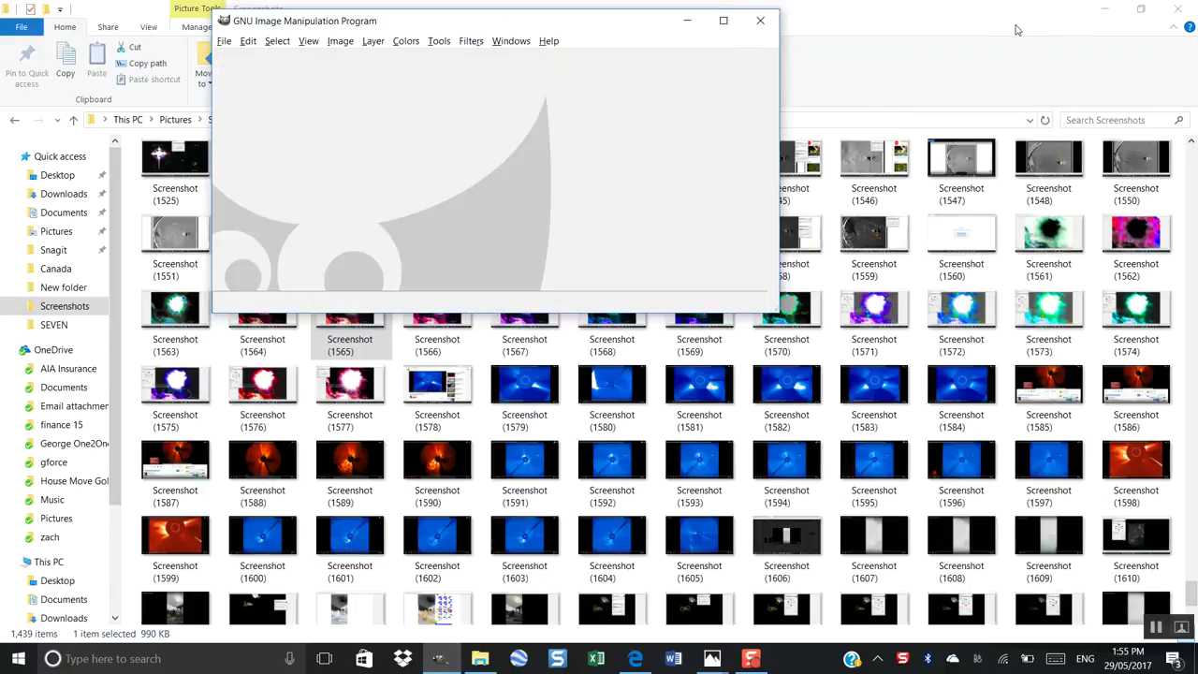
- Open Screenshot (1576) in GIMP to examine the two circled areas below the sun, and close the image
left_click_drag(260, 382, 368, 249)
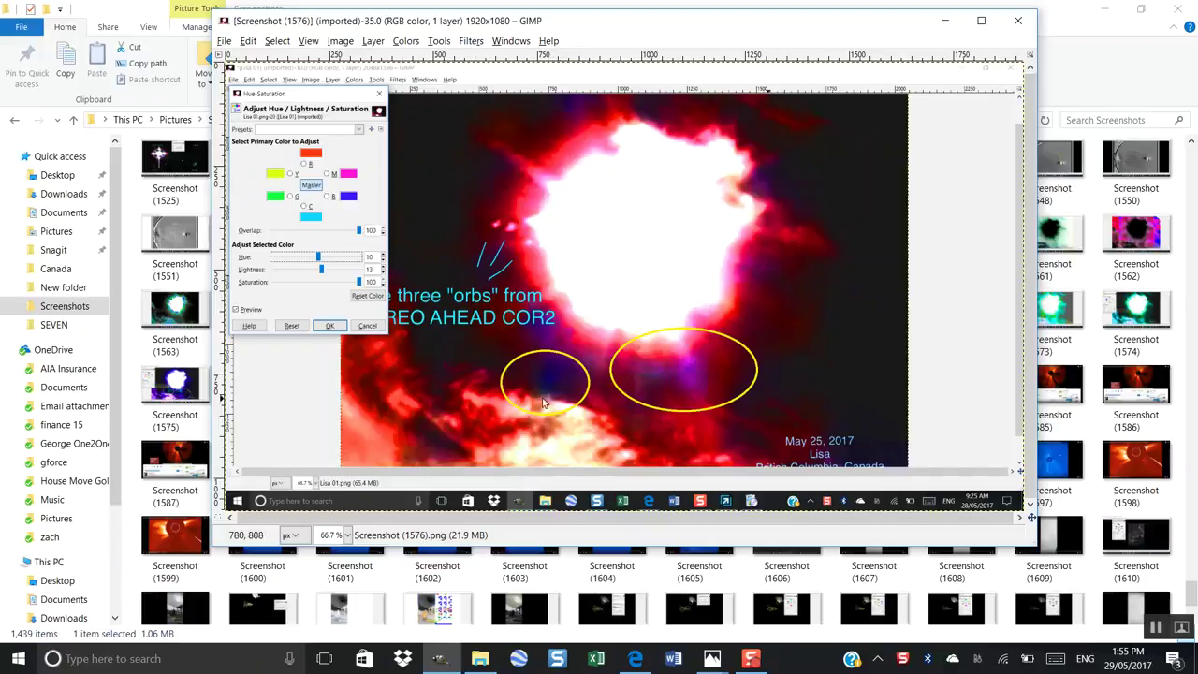
left_click(1021, 21)
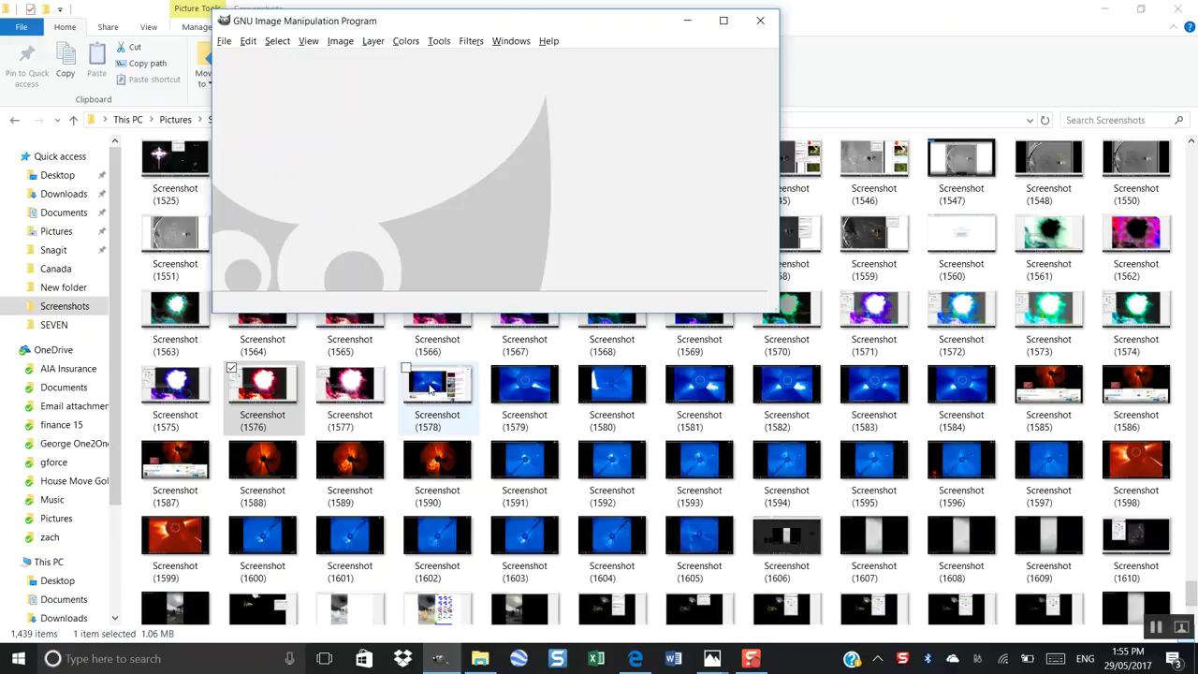